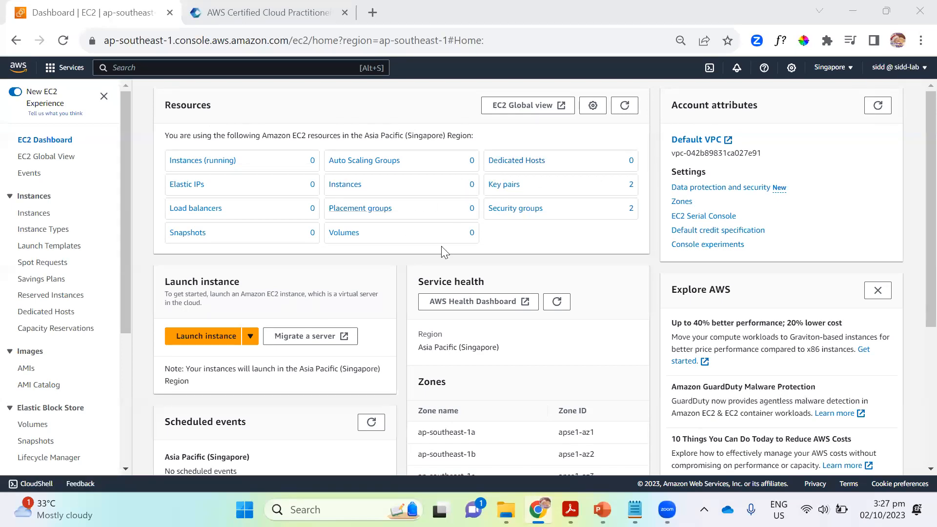
Search the AWS services for S3 and open the Amazon S3 service.
left_click(198, 71)
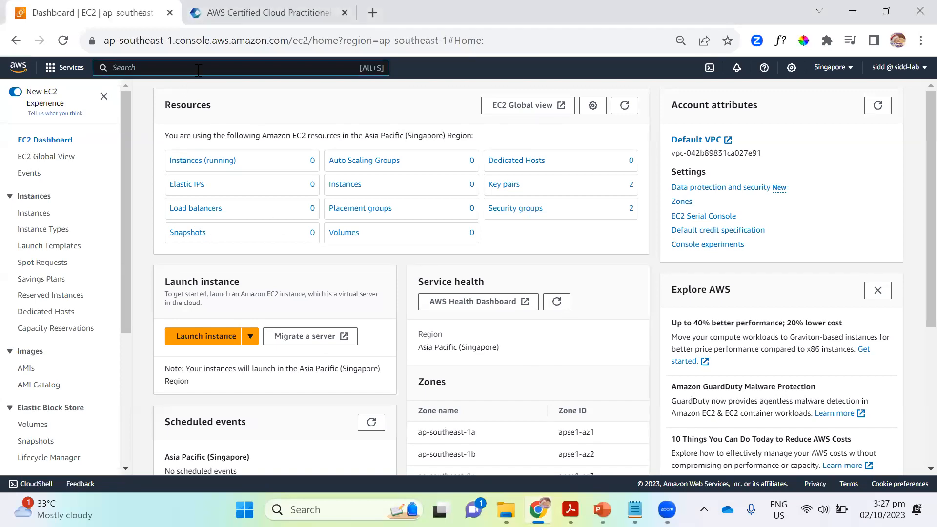
type("S3")
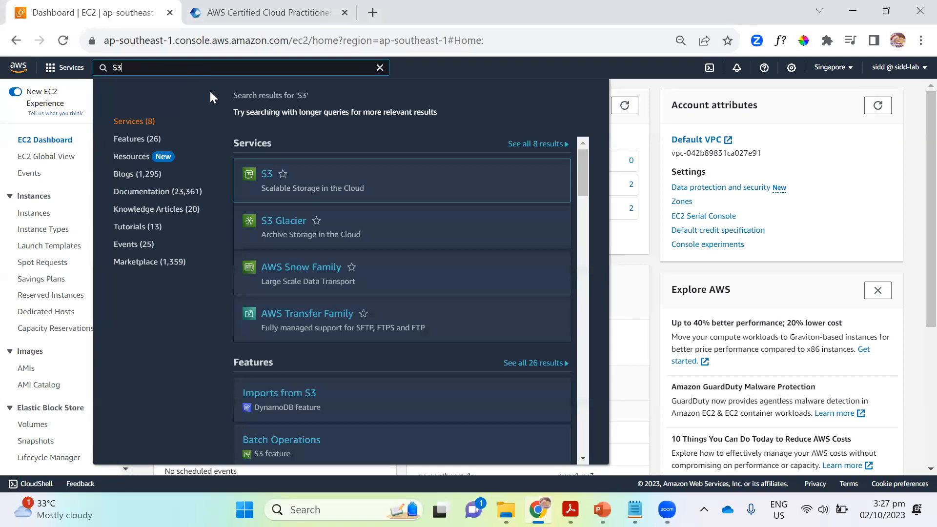
left_click(267, 174)
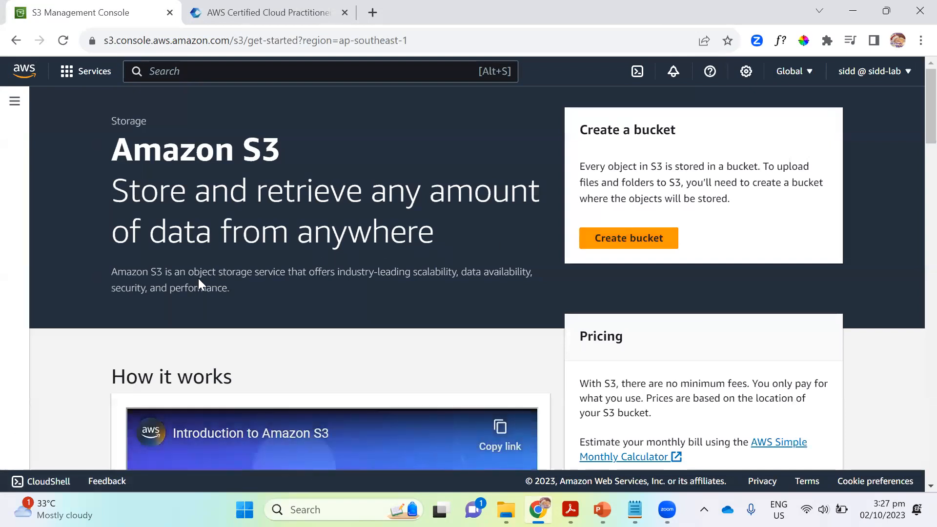
scroll(320, 236, "down", 3)
scroll(529, 216, "up", 3)
Start creating an S3 bucket and name it sidd-lab003.
left_click(617, 249)
left_click(194, 287)
type("s")
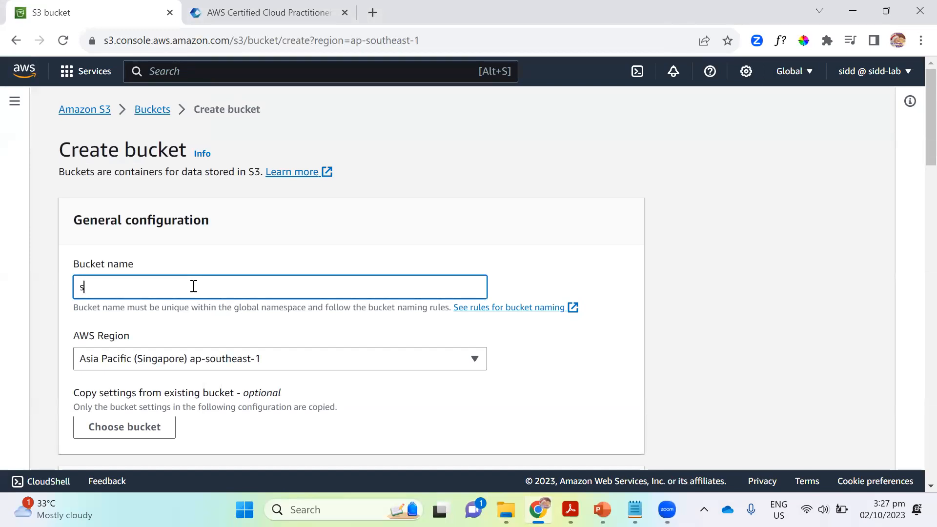
type("idd-lab")
type("003")
Review the new bucket's region, object ownership, public access blocking, versioning, tags and default encryption settings.
scroll(360, 242, "down", 3)
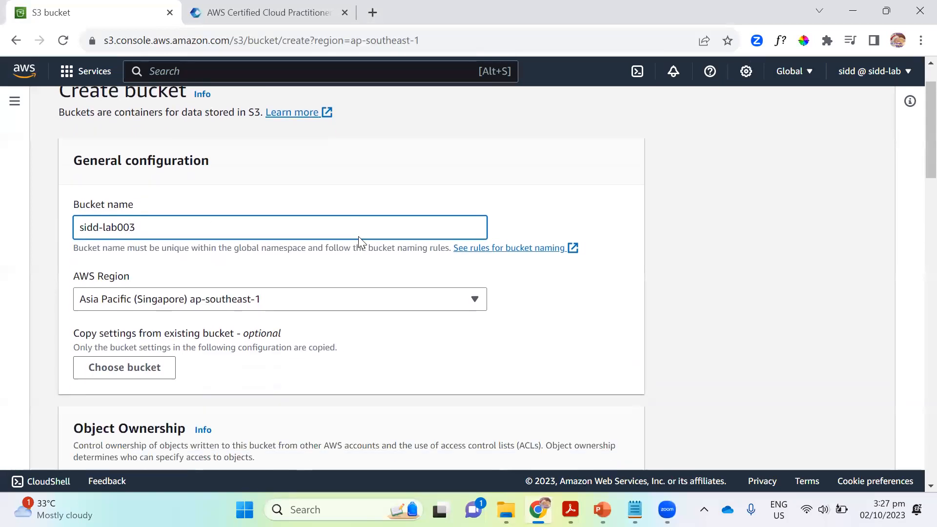
scroll(502, 257, "up", 3)
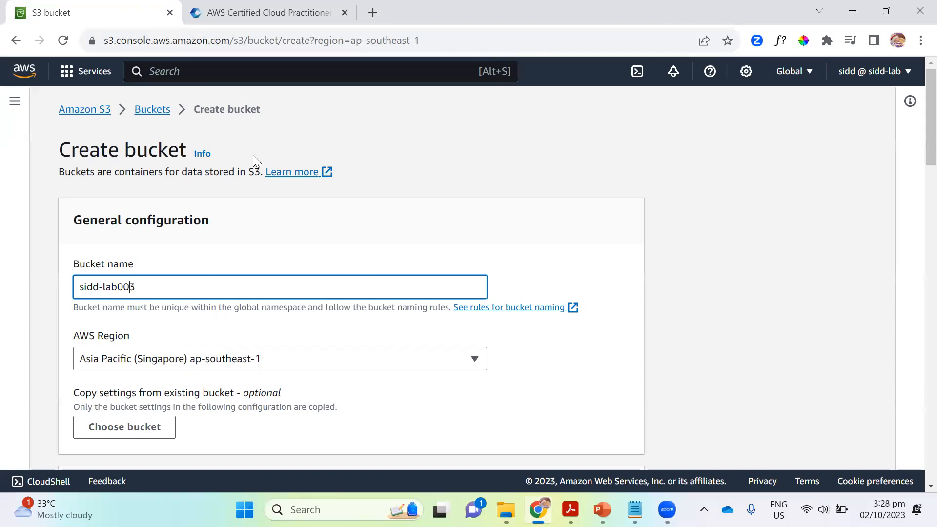
scroll(312, 297, "down", 3)
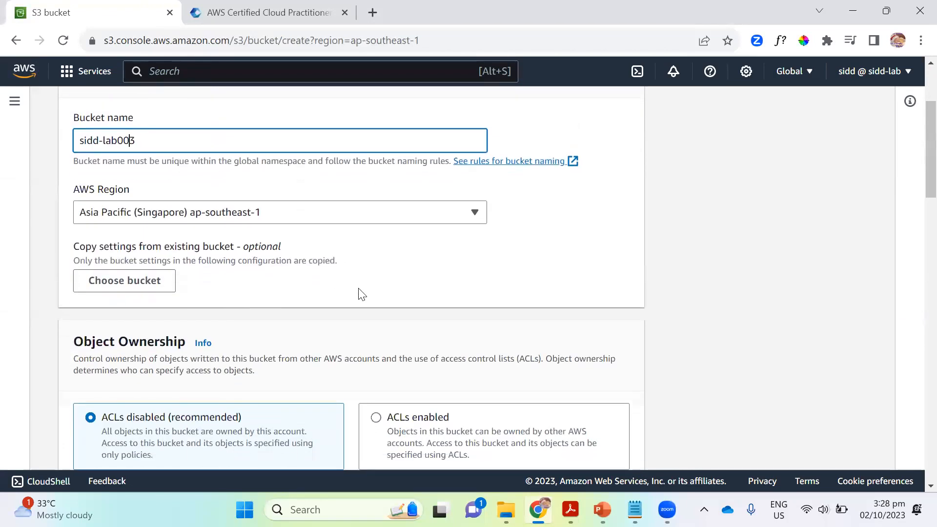
scroll(362, 294, "up", 1)
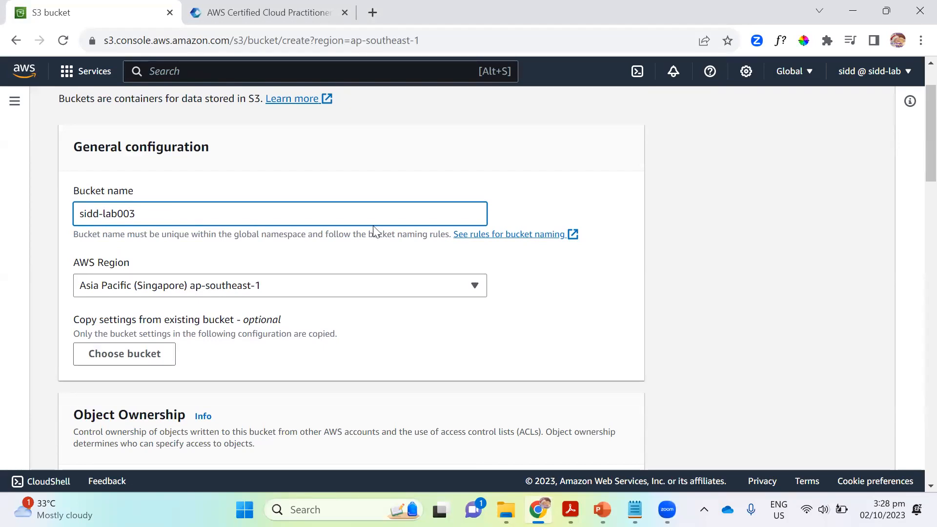
scroll(425, 230, "down", 3)
scroll(424, 230, "up", 3)
scroll(193, 293, "down", 1)
scroll(193, 293, "down", 4)
scroll(134, 272, "up", 1)
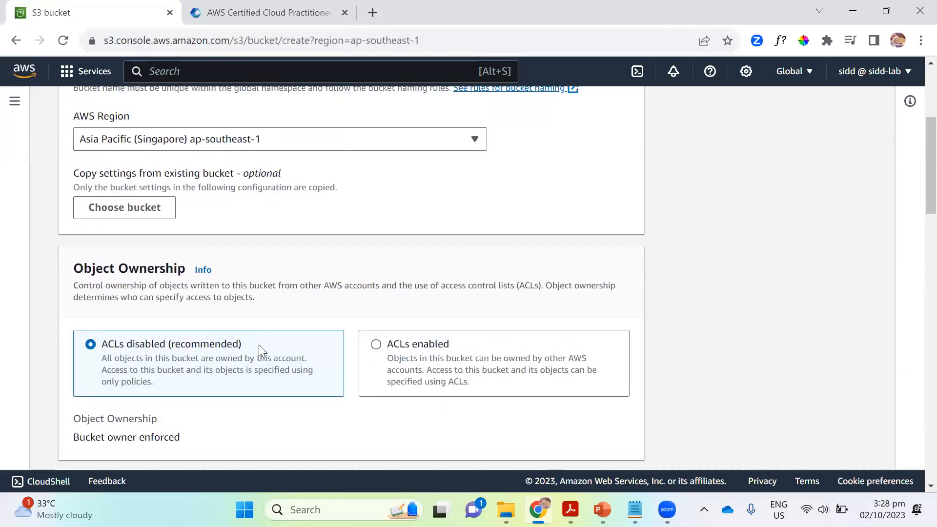
scroll(259, 344, "down", 9)
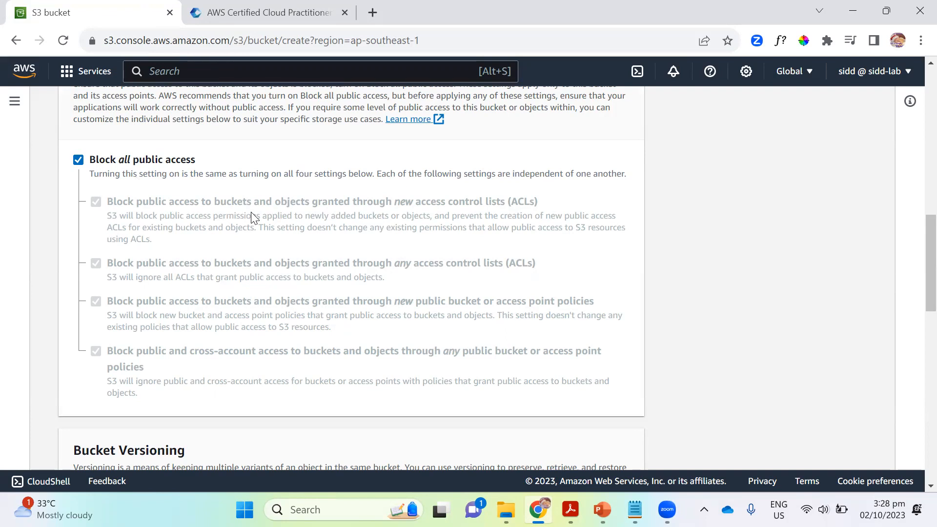
scroll(252, 216, "down", 3)
scroll(251, 215, "up", 3)
scroll(254, 212, "down", 9)
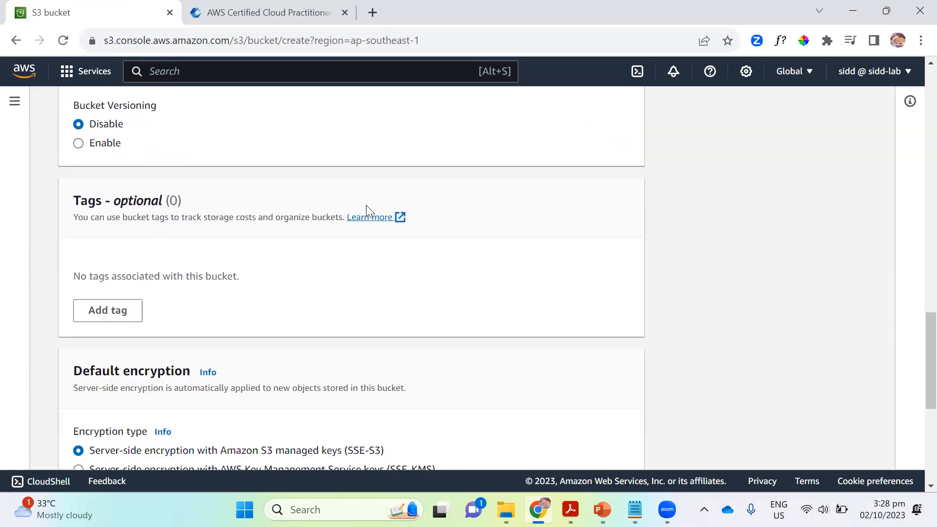
scroll(367, 206, "down", 4)
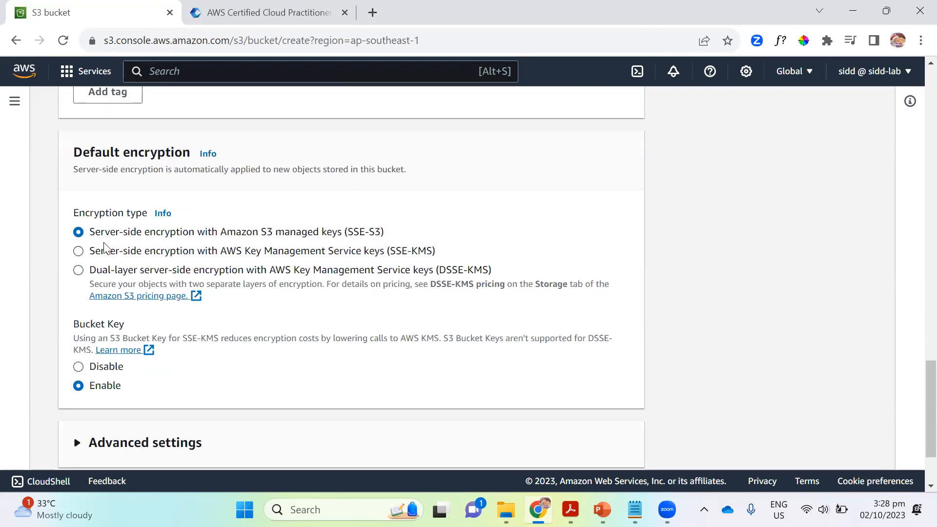
left_click_drag(93, 231, 418, 235)
scroll(421, 230, "down", 2)
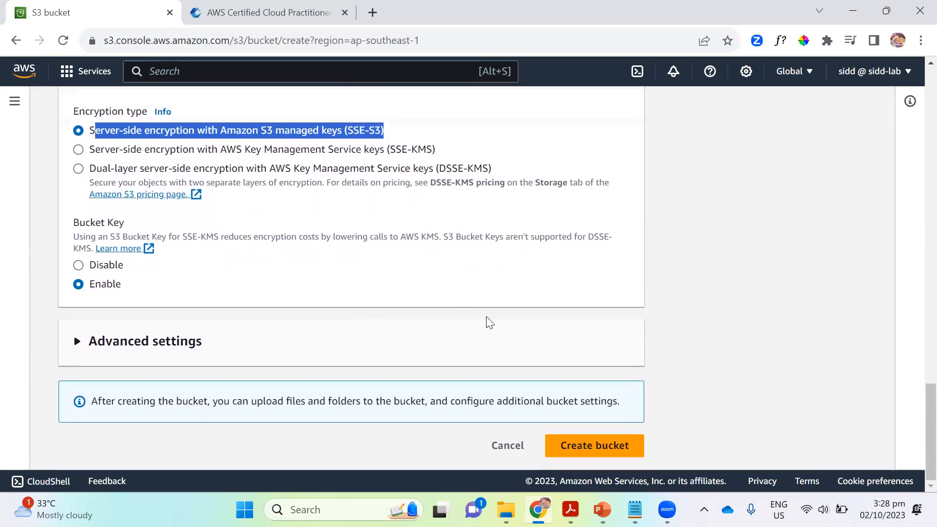
Create the sidd-lab003 bucket with the default settings and open its object list.
left_click(592, 445)
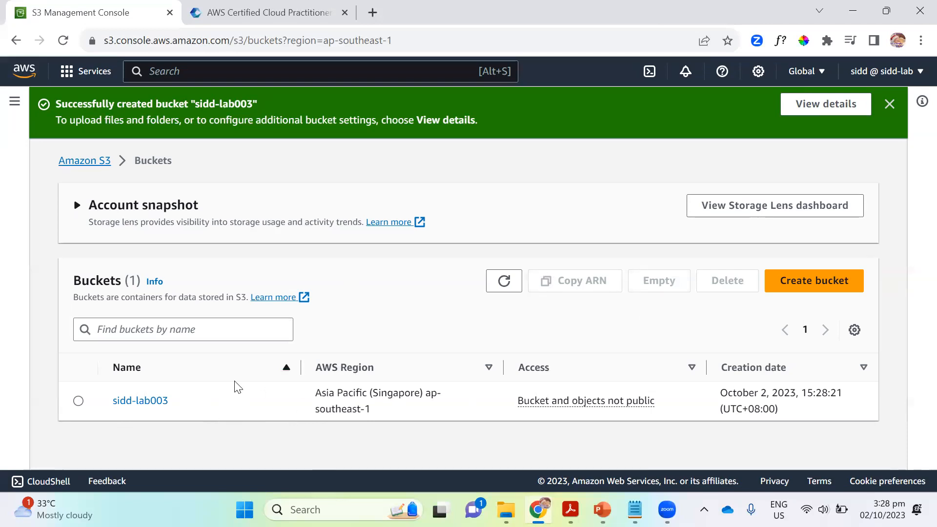
left_click(156, 403)
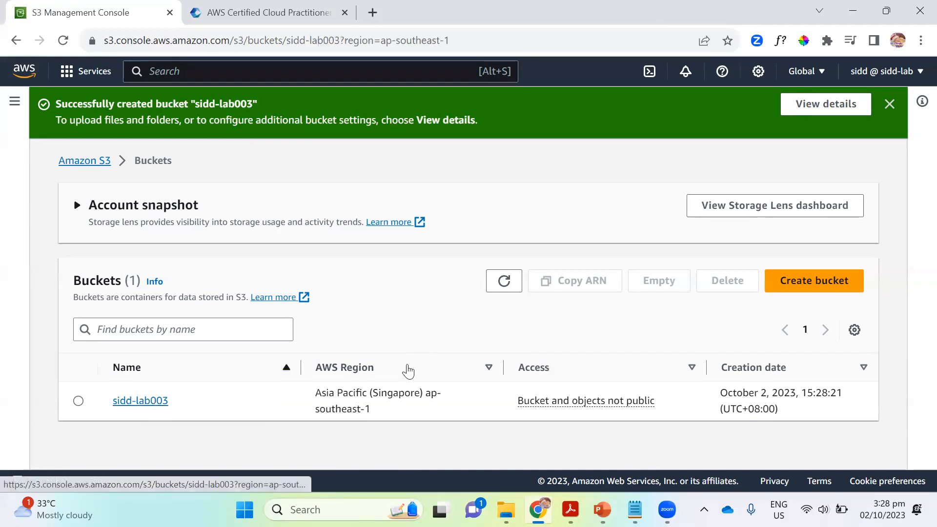
scroll(477, 313, "down", 1)
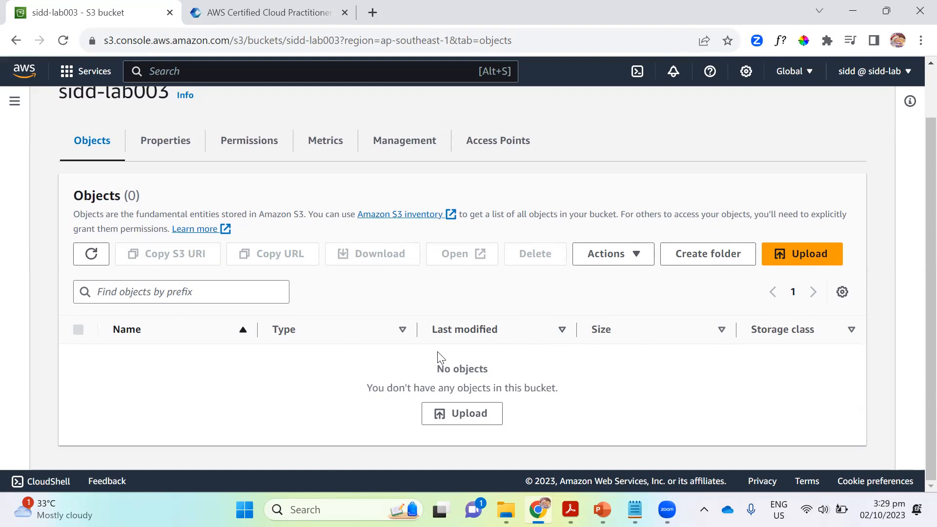
scroll(325, 380, "up", 1)
scroll(438, 354, "down", 1)
Start an upload to the bucket, add 2023-10-02_011298.pdf from Downloads, widen the file name column and select the file.
left_click(483, 419)
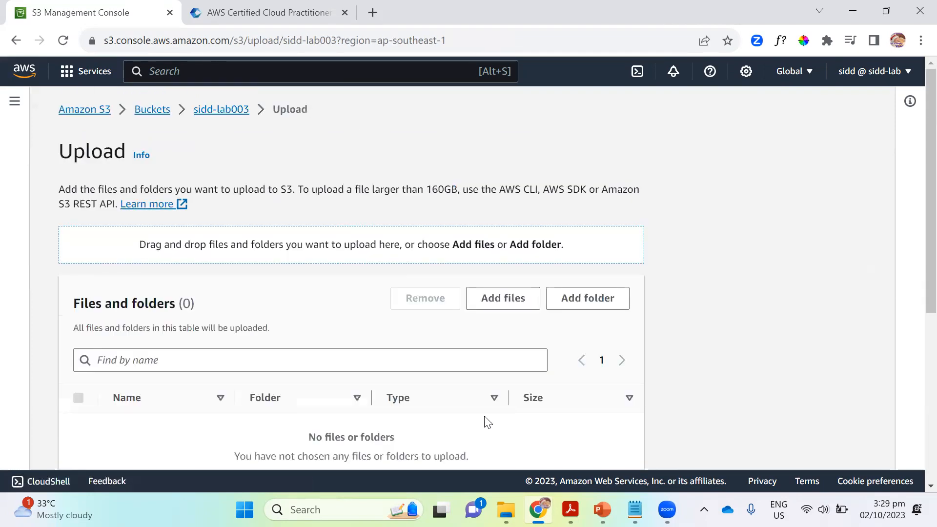
scroll(348, 371, "down", 3)
scroll(352, 376, "up", 3)
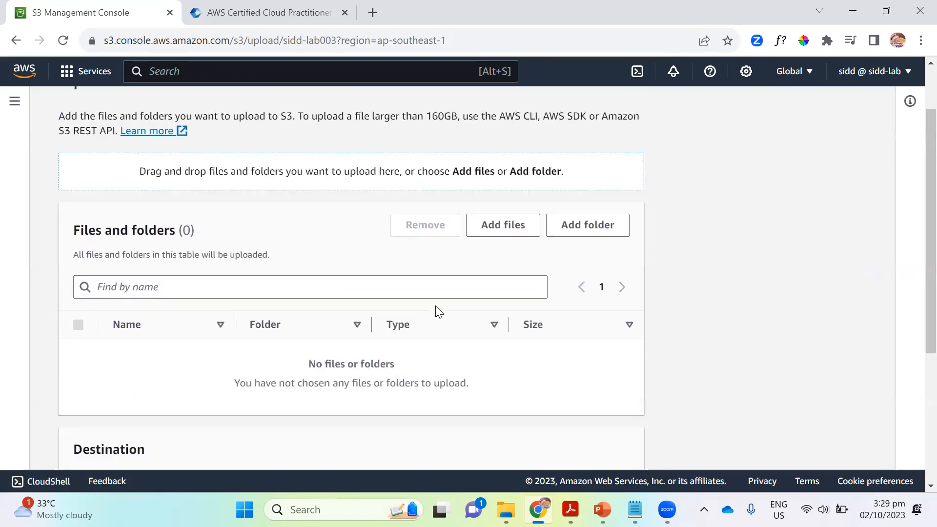
left_click(506, 233)
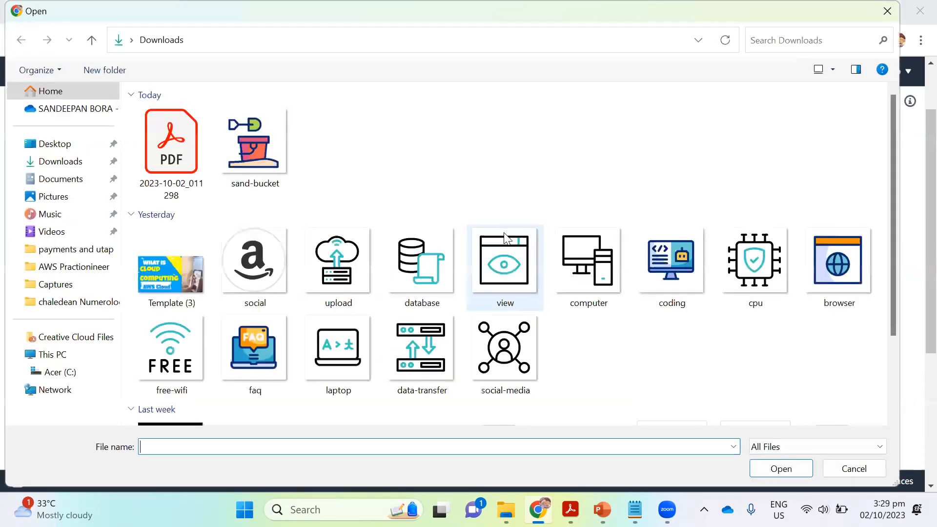
double_click(177, 169)
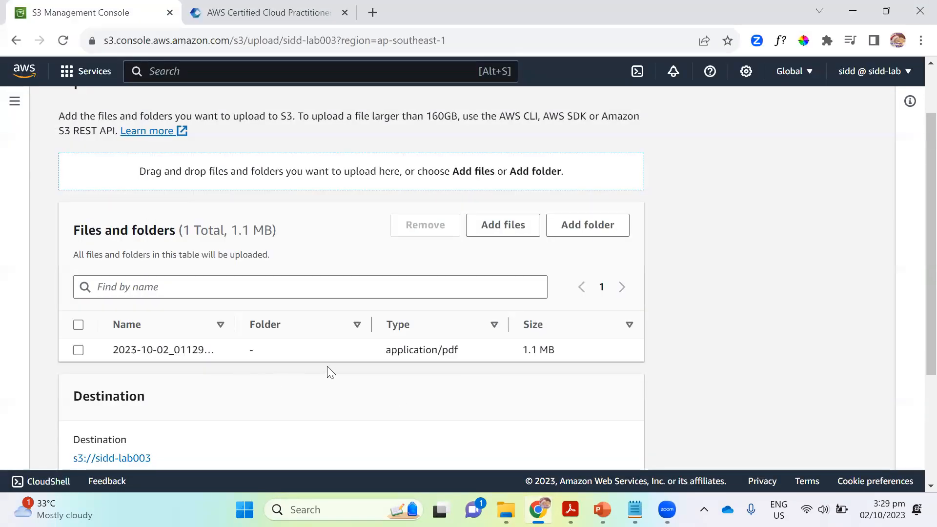
left_click_drag(236, 322, 265, 319)
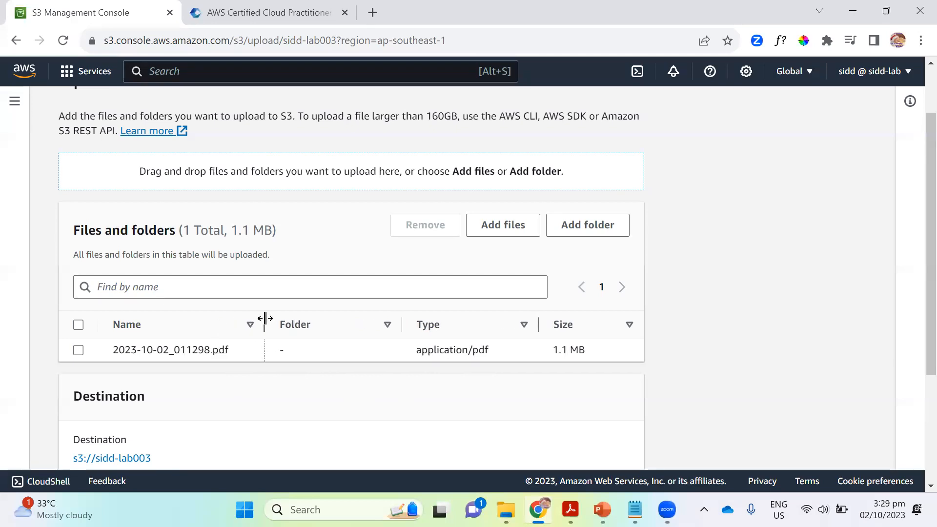
left_click(79, 351)
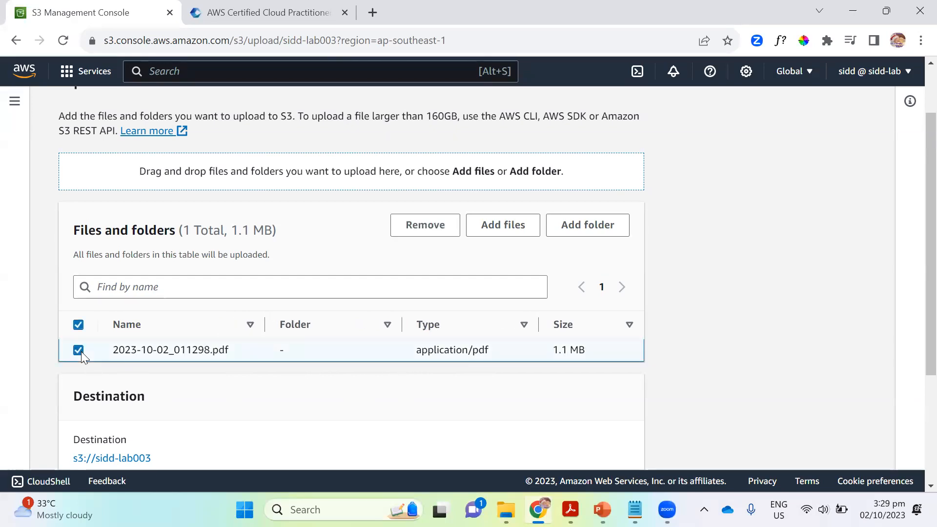
Expand the upload's permissions and properties and examine the available storage classes.
scroll(257, 380, "down", 4)
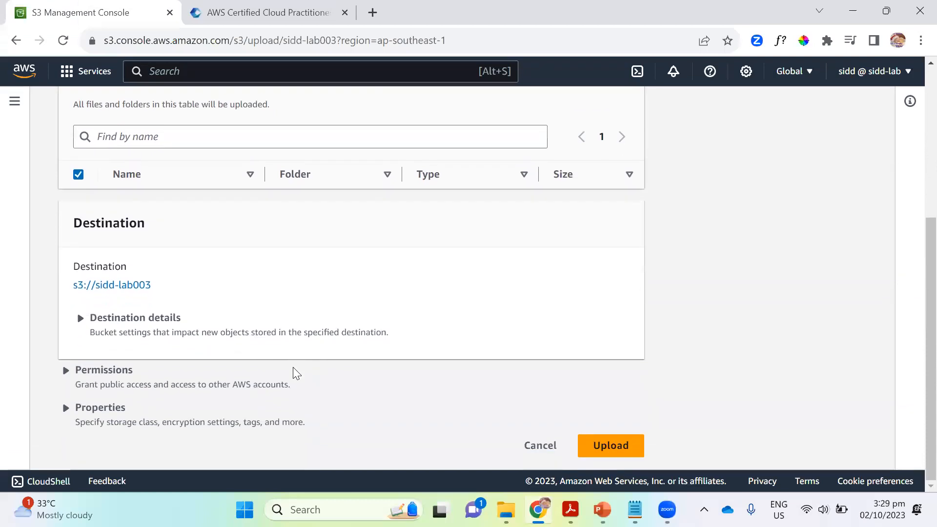
left_click(73, 375)
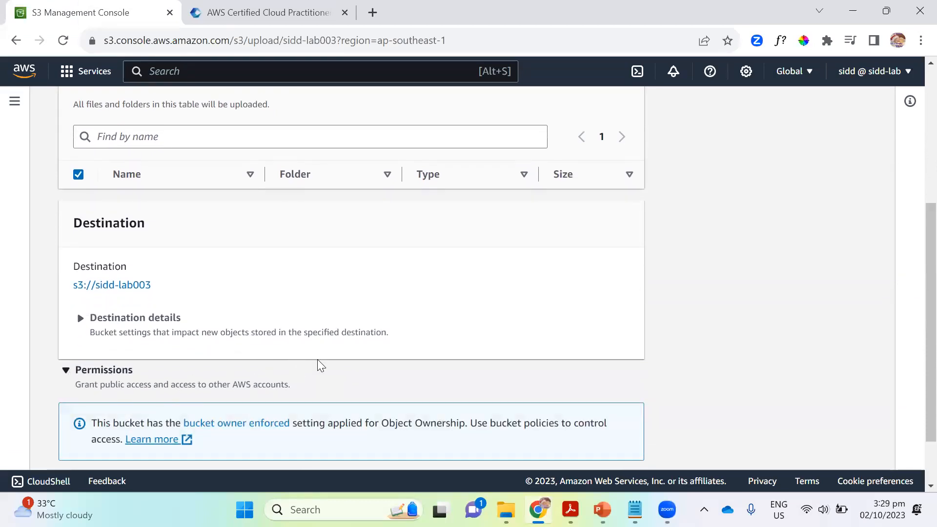
scroll(319, 366, "down", 2)
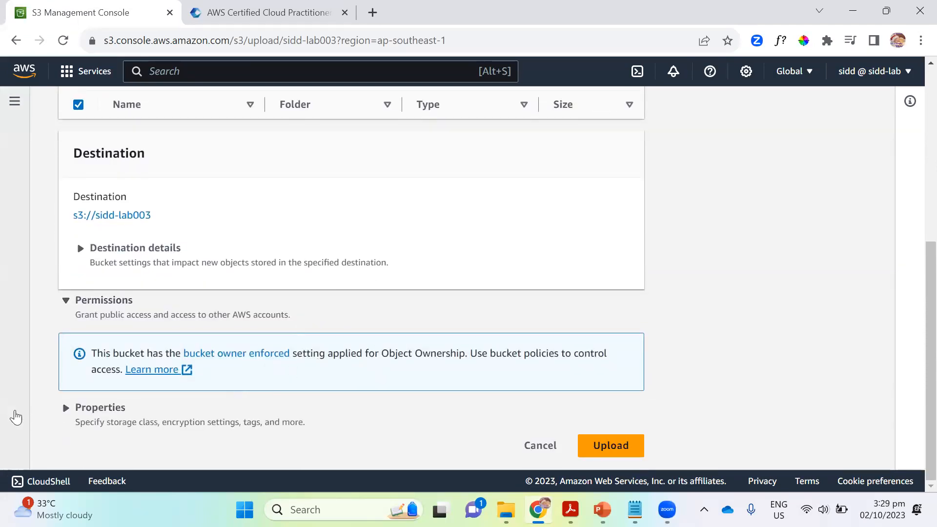
left_click(67, 408)
scroll(263, 381, "down", 1)
scroll(263, 376, "down", 4)
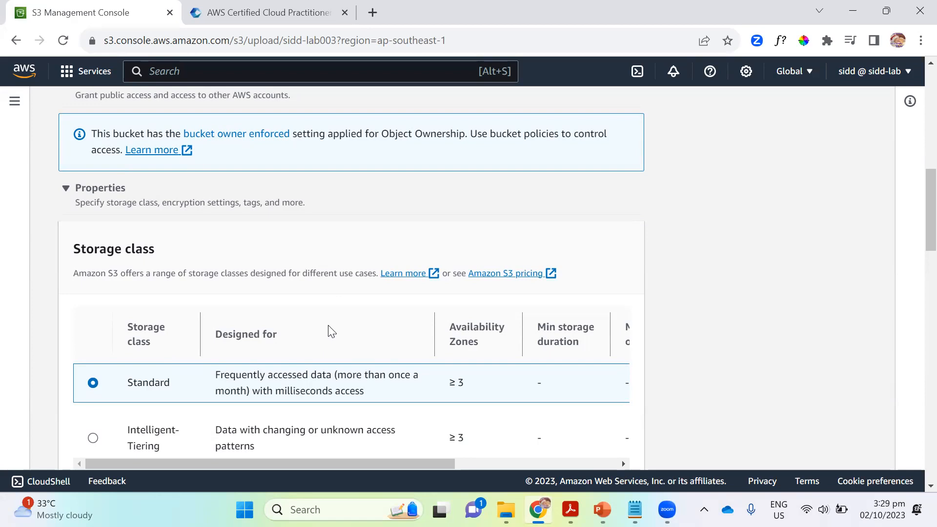
scroll(332, 331, "down", 6)
scroll(332, 331, "up", 15)
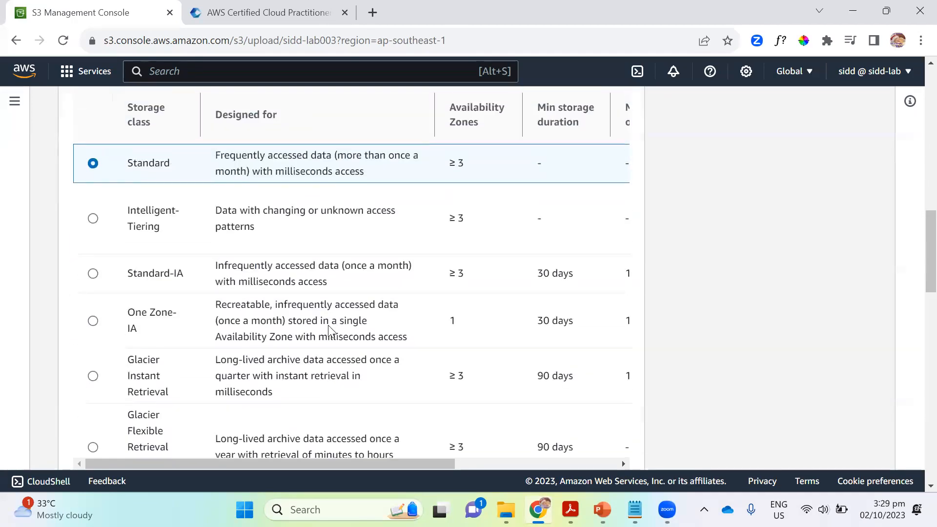
scroll(268, 369, "up", 2)
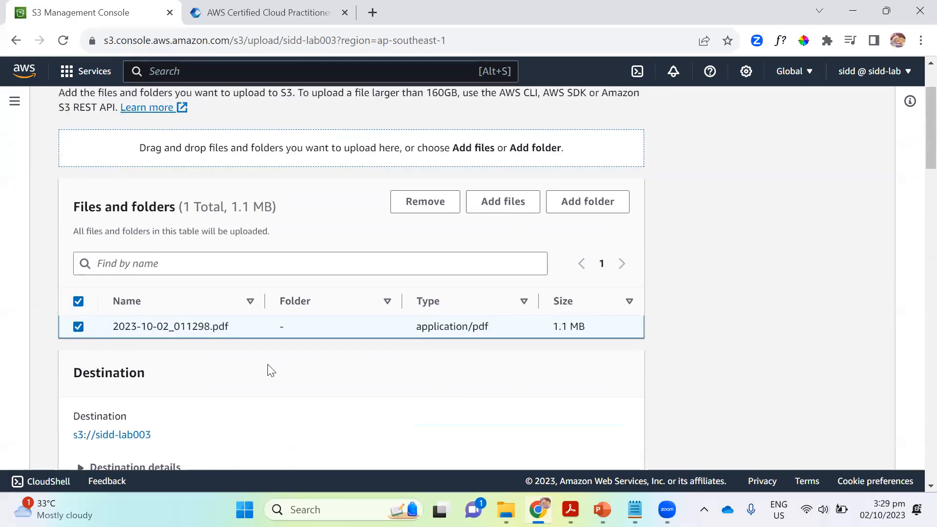
Check the listed upload file again, along with the storage class and server-side encryption options.
scroll(347, 360, "up", 2)
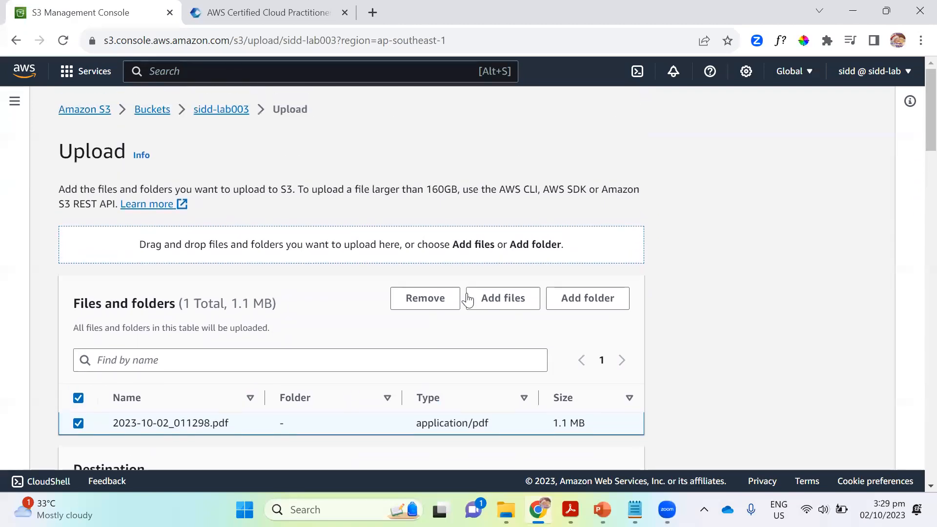
scroll(301, 328, "down", 3)
scroll(410, 357, "down", 1)
scroll(410, 352, "up", 3)
scroll(390, 342, "down", 2)
scroll(373, 333, "down", 15)
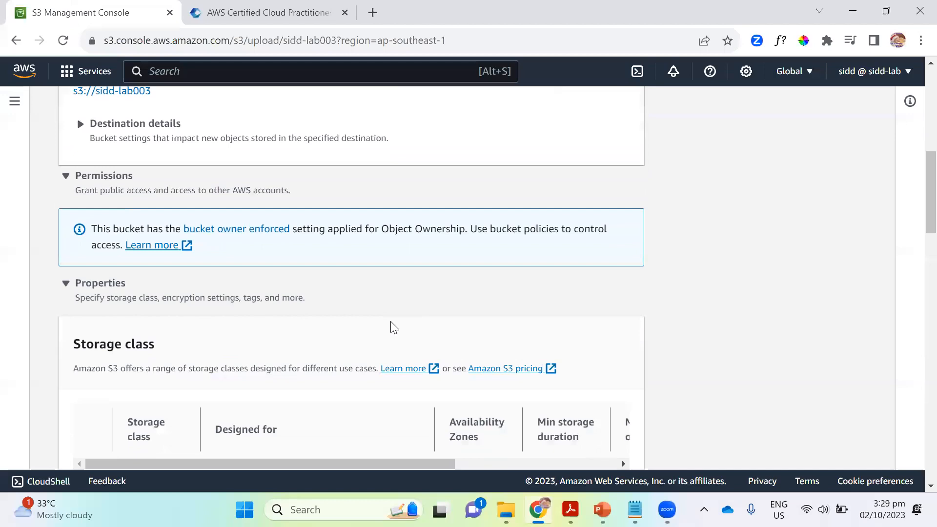
scroll(361, 349, "down", 6)
scroll(424, 335, "up", 8)
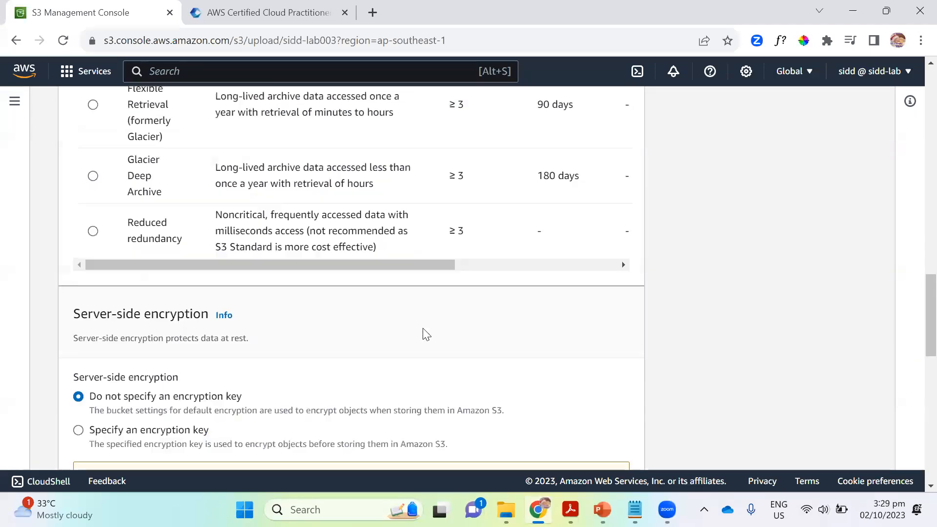
scroll(555, 311, "up", 12)
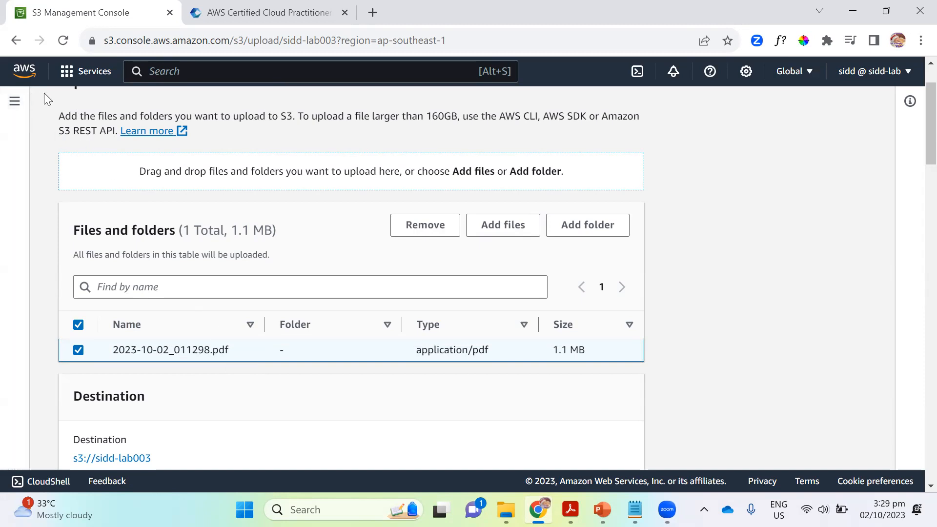
Abandon the pending upload and return to the sidd-lab003 bucket's object list.
scroll(247, 326, "down", 2)
scroll(247, 326, "up", 3)
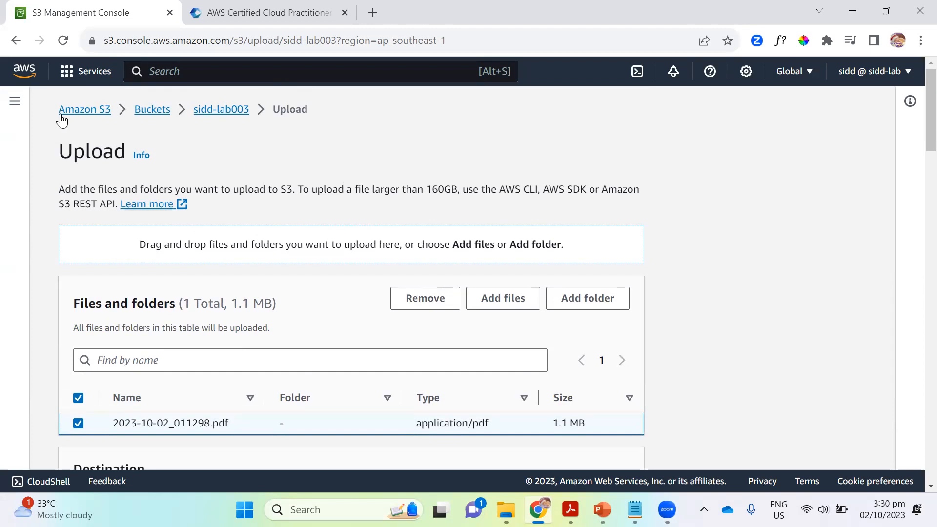
left_click(222, 111)
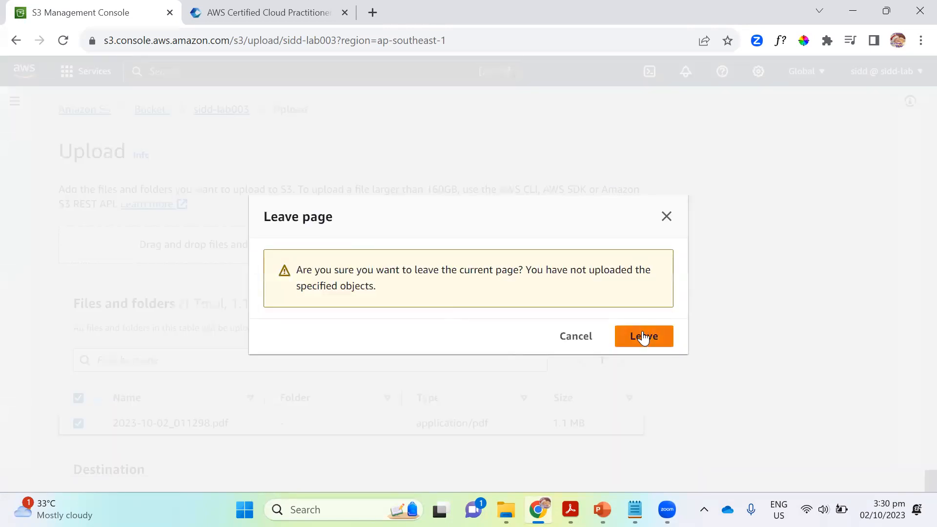
left_click(644, 337)
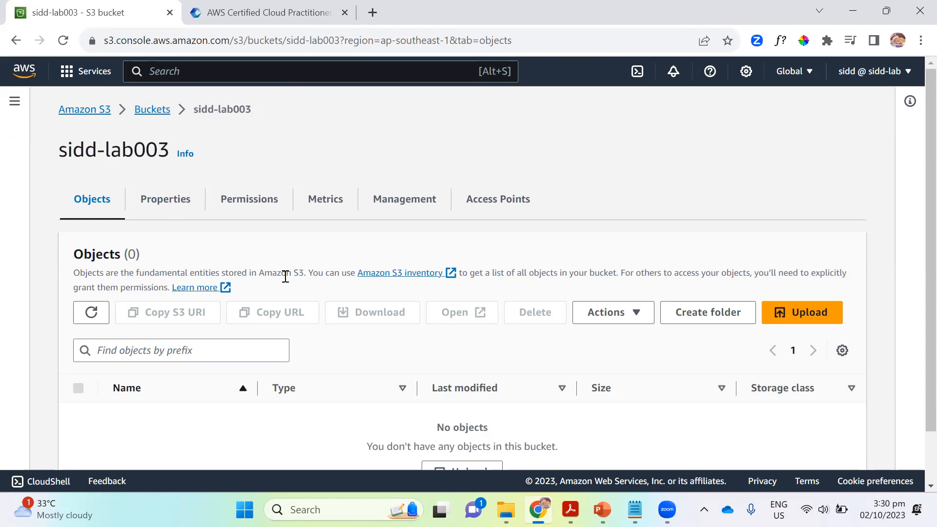
scroll(293, 287, "down", 1)
scroll(379, 311, "up", 1)
left_click(225, 72)
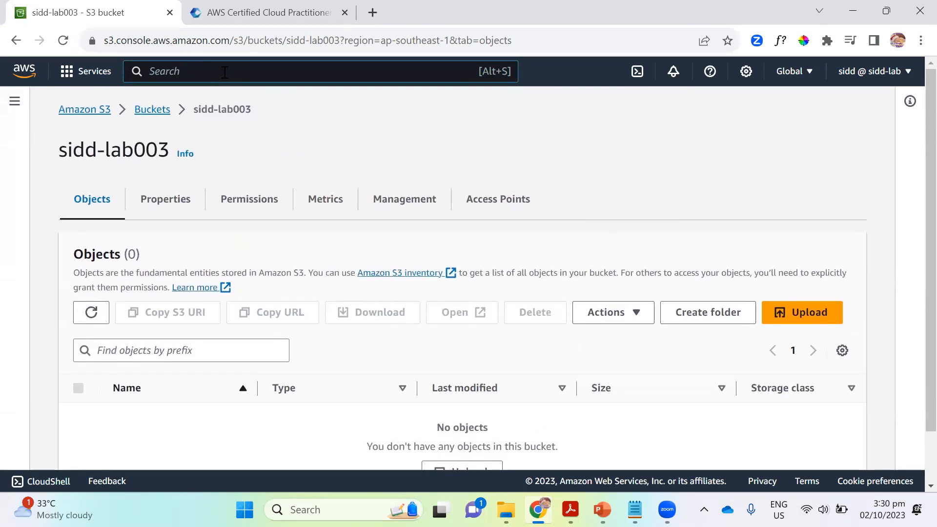
scroll(410, 386, "down", 1)
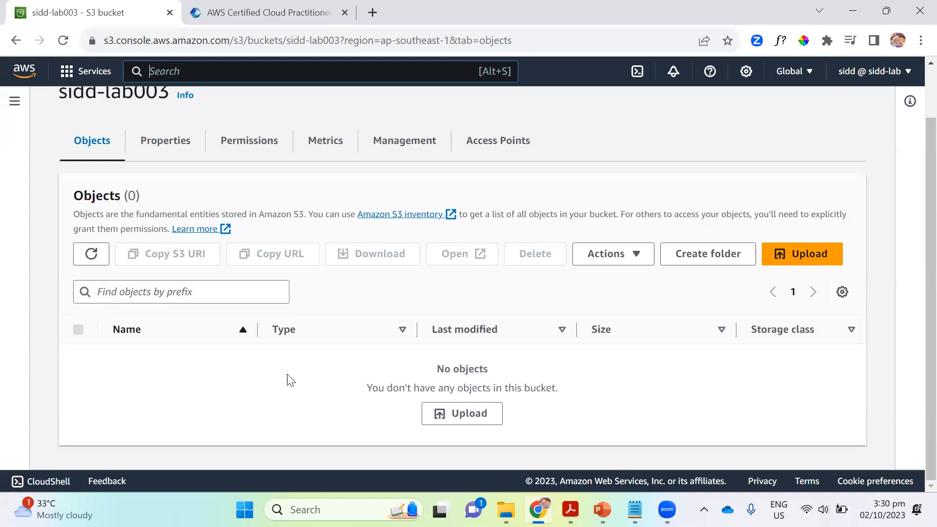
scroll(281, 377, "up", 1)
scroll(284, 377, "down", 1)
scroll(276, 376, "up", 1)
Examine the sidd-lab003 bucket's properties, including its overview, versioning, tags and Intelligent-Tiering Archive configurations.
left_click(172, 205)
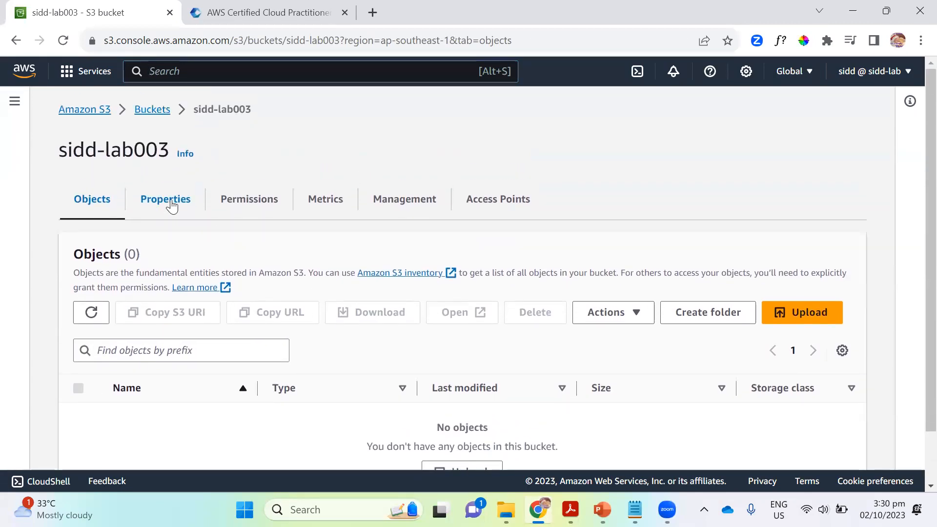
scroll(320, 316, "down", 5)
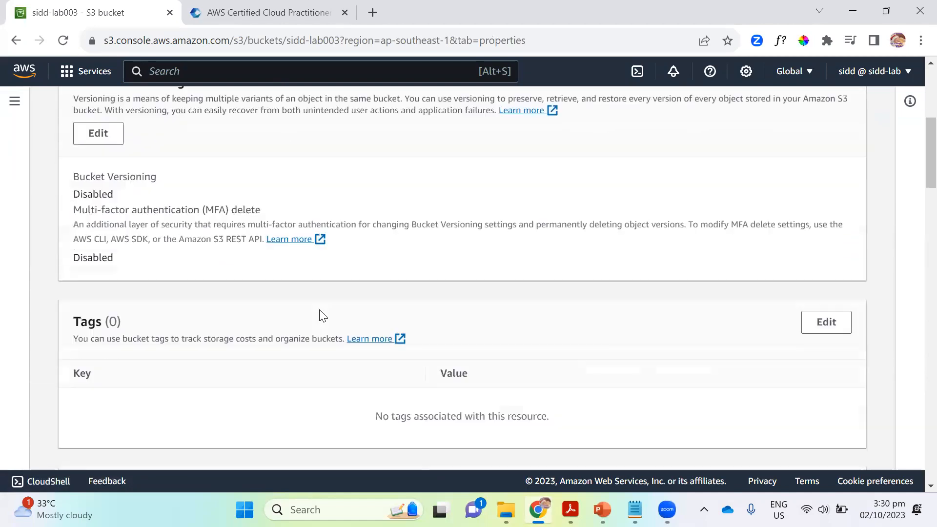
scroll(322, 316, "down", 9)
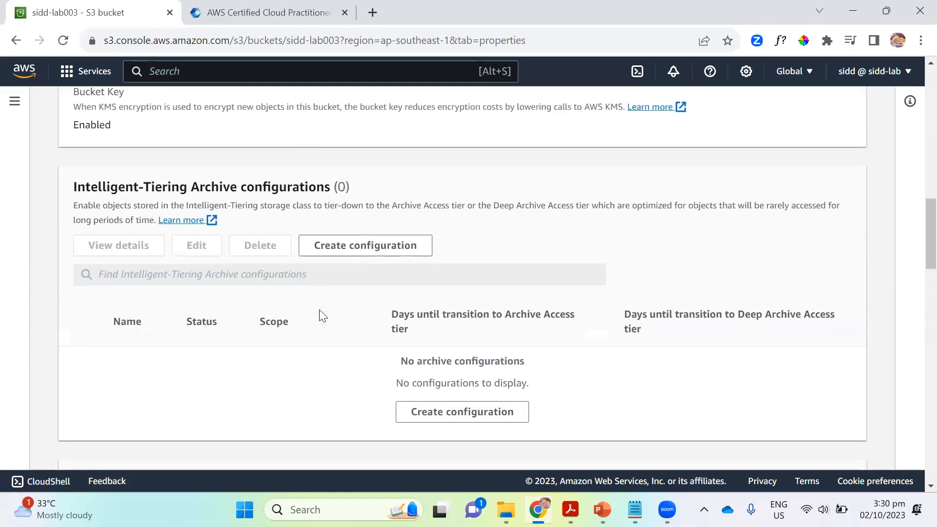
scroll(321, 316, "up", 8)
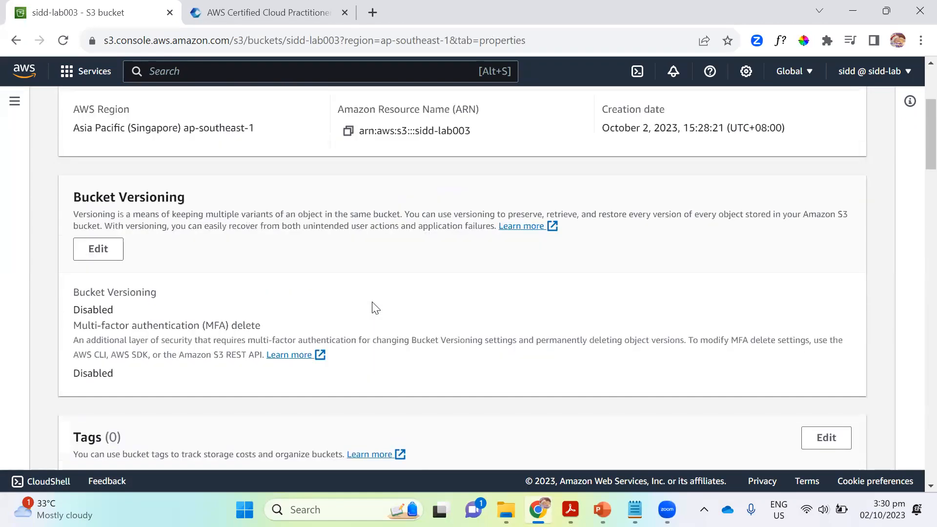
scroll(383, 310, "up", 4)
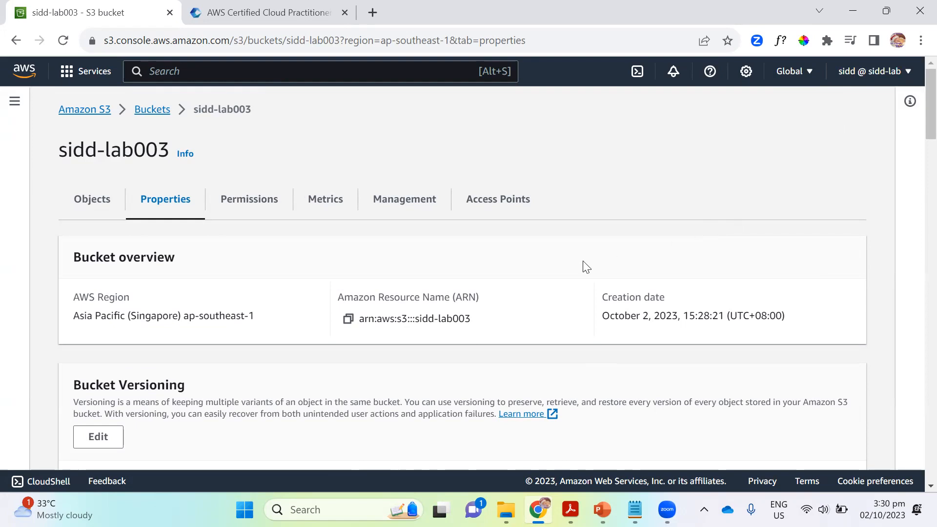
Go back to the list of buckets and reopen the sidd-lab003 bucket's objects.
left_click(164, 123)
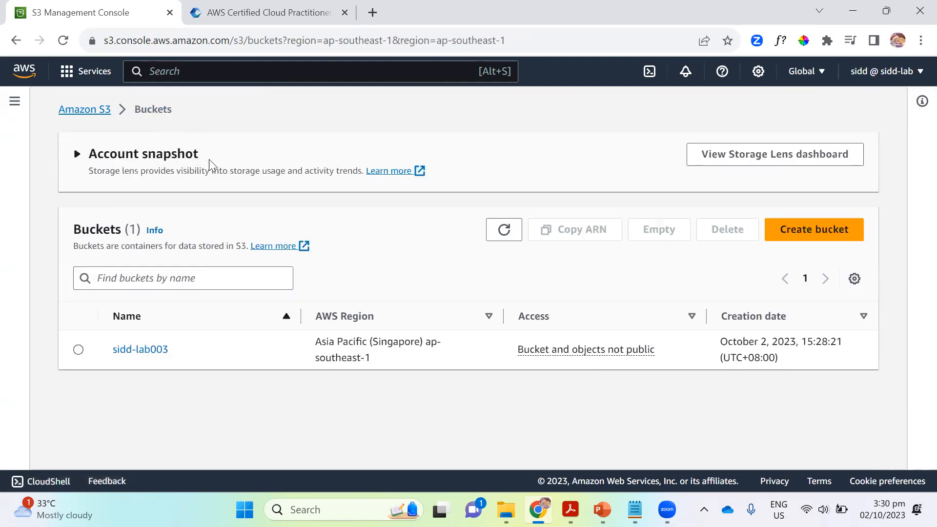
left_click(159, 351)
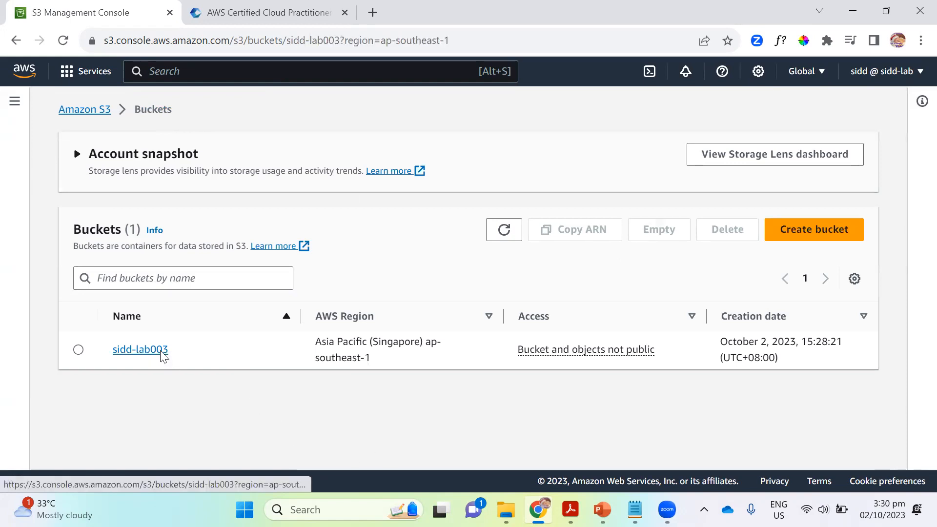
scroll(532, 359, "down", 1)
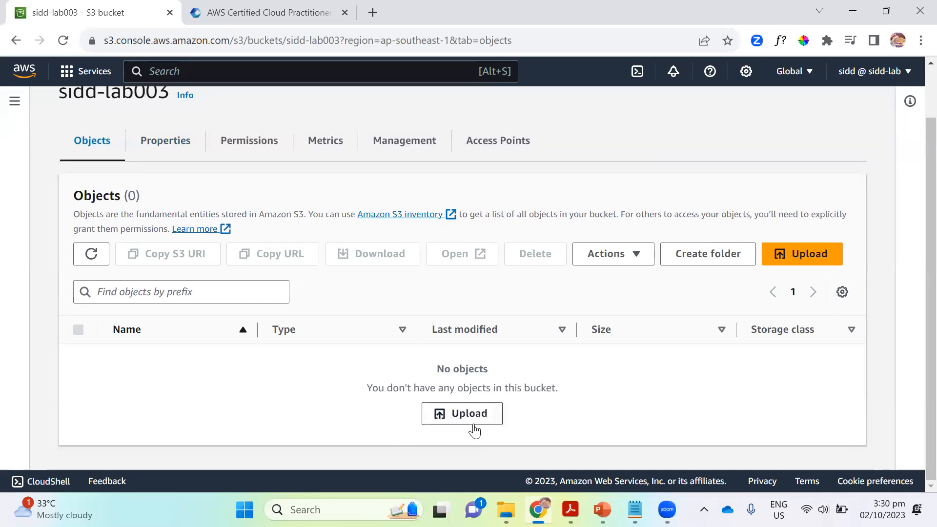
Start an upload to sidd-lab003 and add the file 2023-10-02_011298.pdf.
left_click(485, 416)
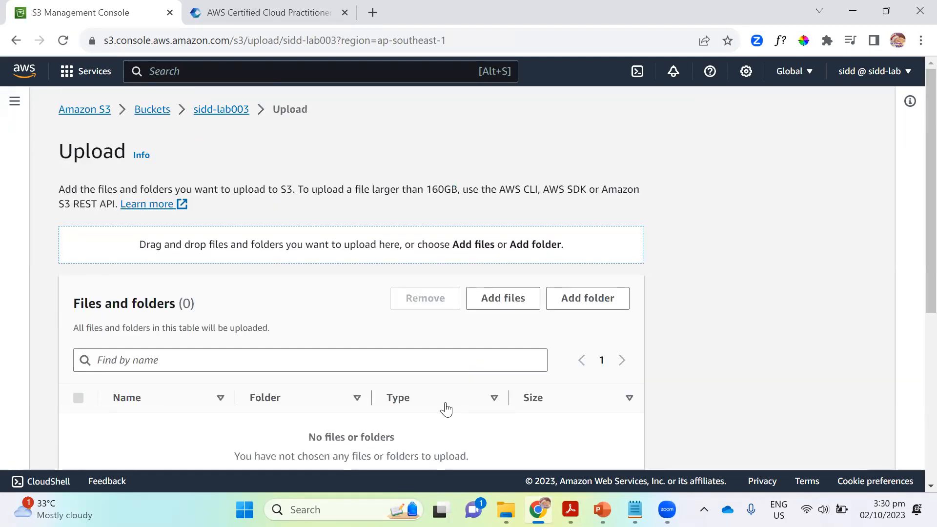
scroll(324, 366, "down", 3)
scroll(337, 362, "down", 2)
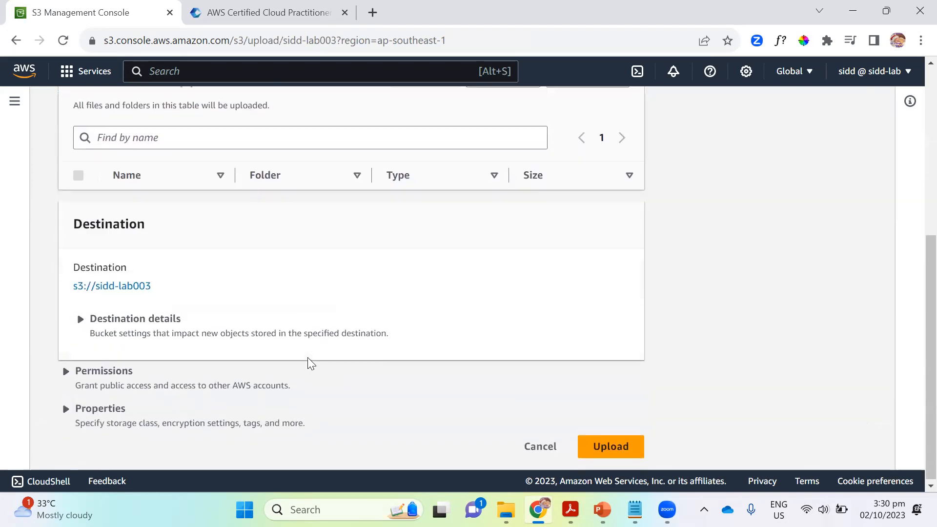
scroll(322, 358, "up", 2)
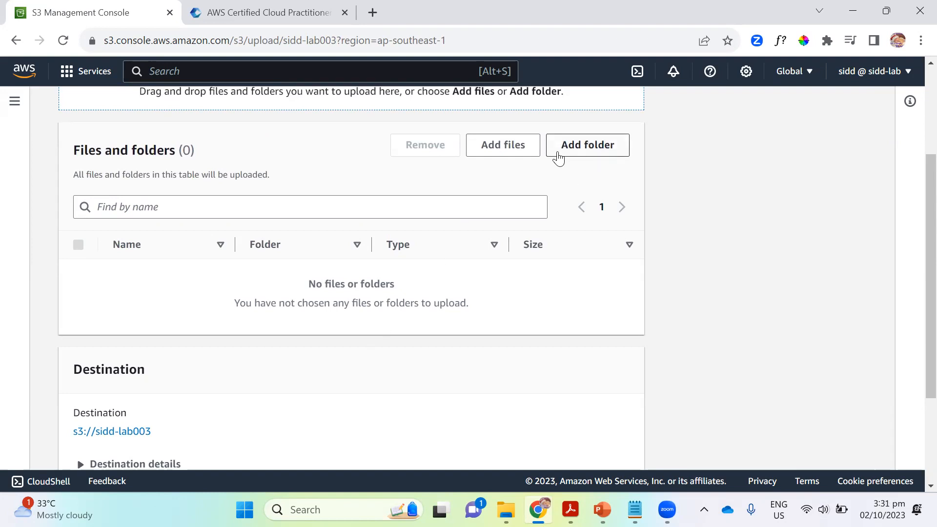
left_click(521, 155)
double_click(166, 169)
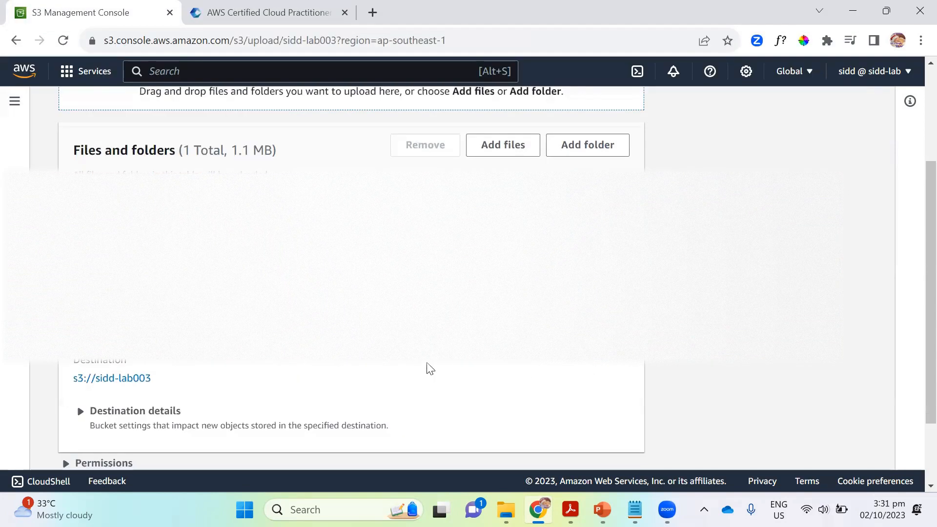
Upload the added PDF to s3://sidd-lab003 with the permissions and properties left at their defaults.
scroll(421, 363, "down", 2)
scroll(421, 363, "up", 2)
scroll(379, 355, "down", 2)
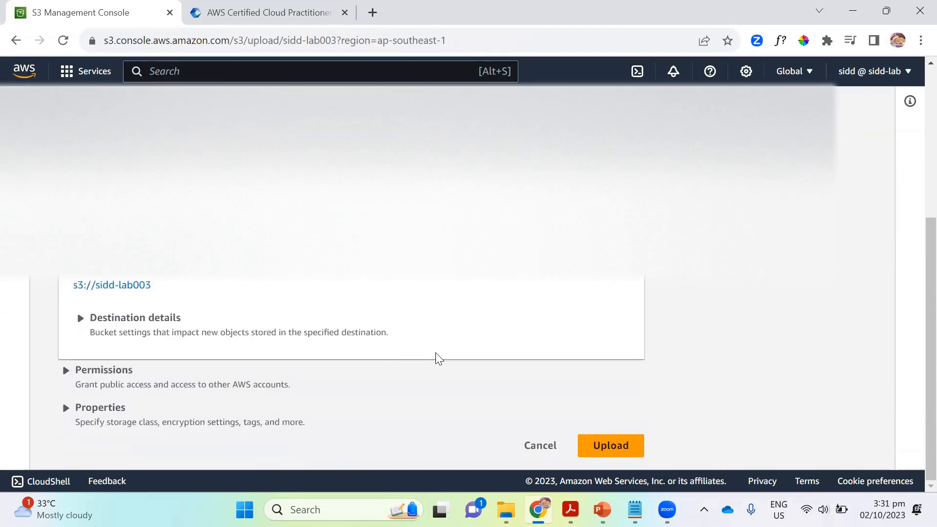
left_click(616, 446)
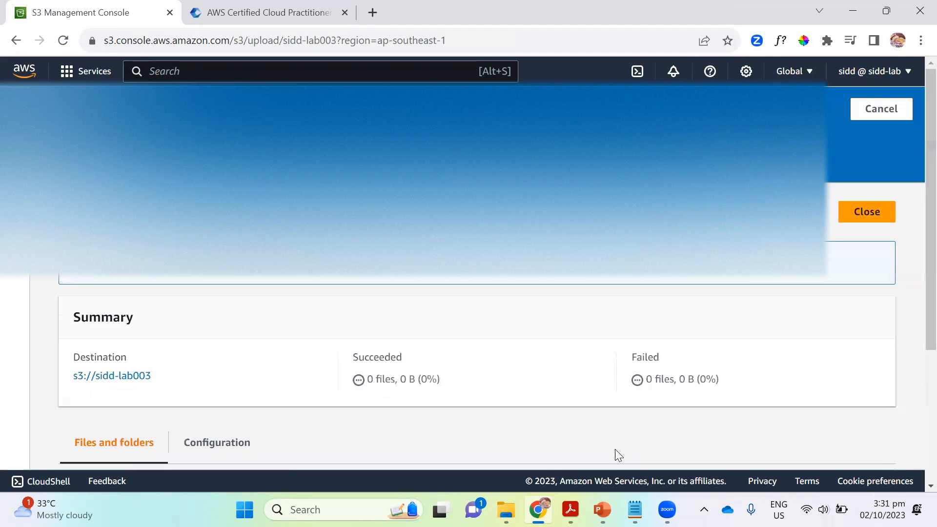
Check the upload's file list, view the object details of 2023-10-02_011298.pdf and return to the upload results.
scroll(356, 350, "down", 3)
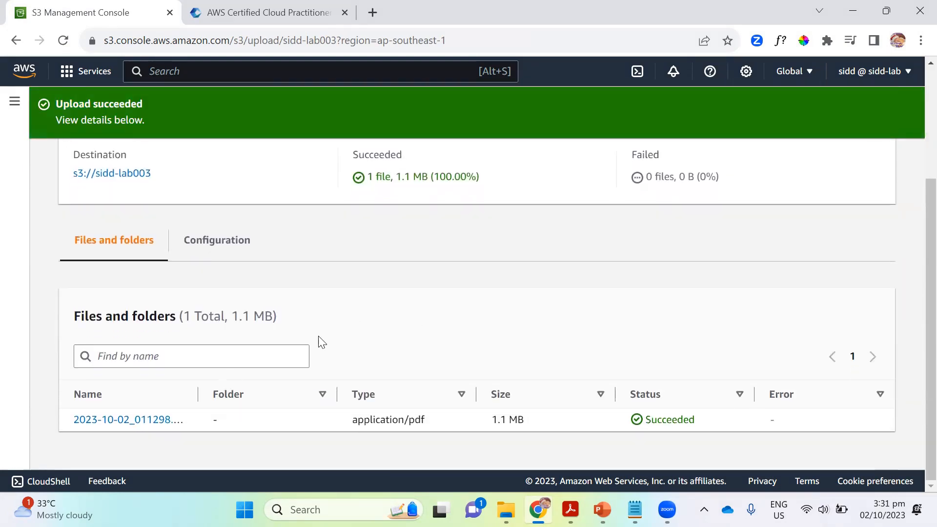
left_click(136, 420)
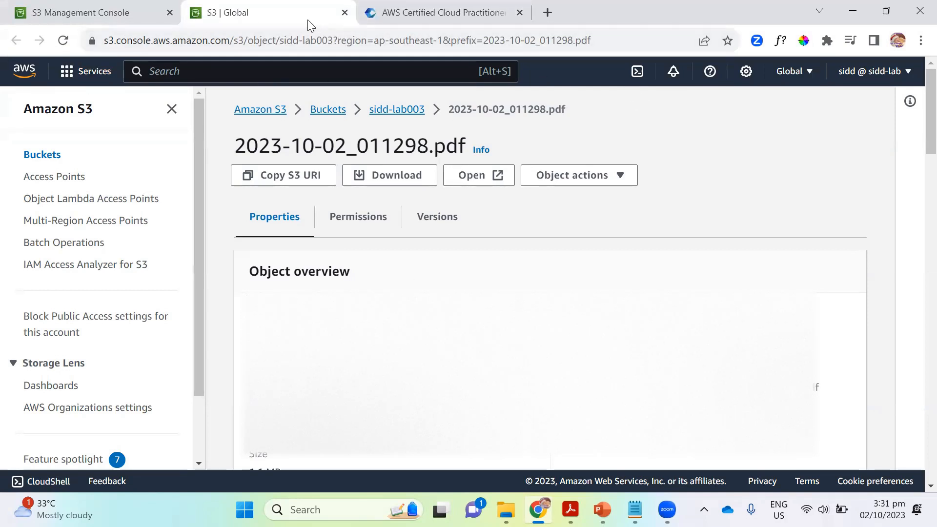
left_click(103, 20)
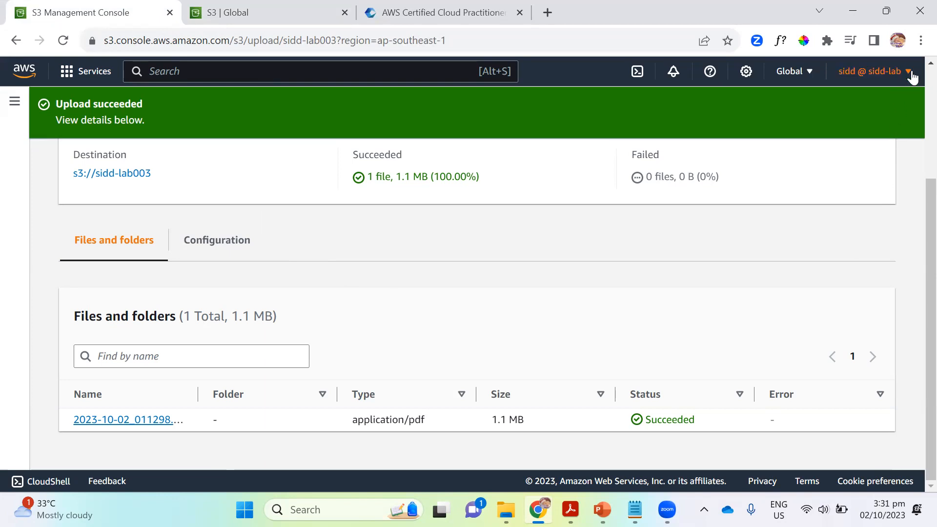
Search for the IAM service and open the details of the IAM user test.
left_click(164, 73)
type("iam")
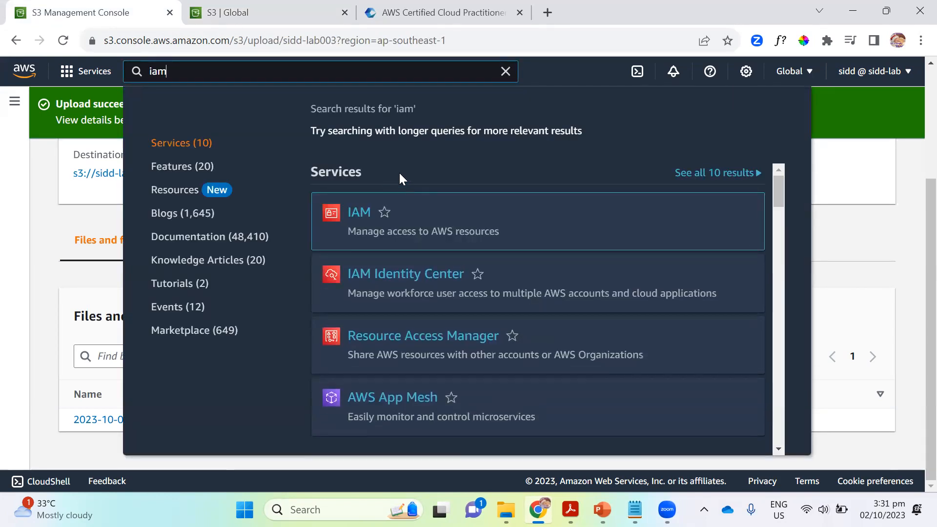
left_click(424, 201)
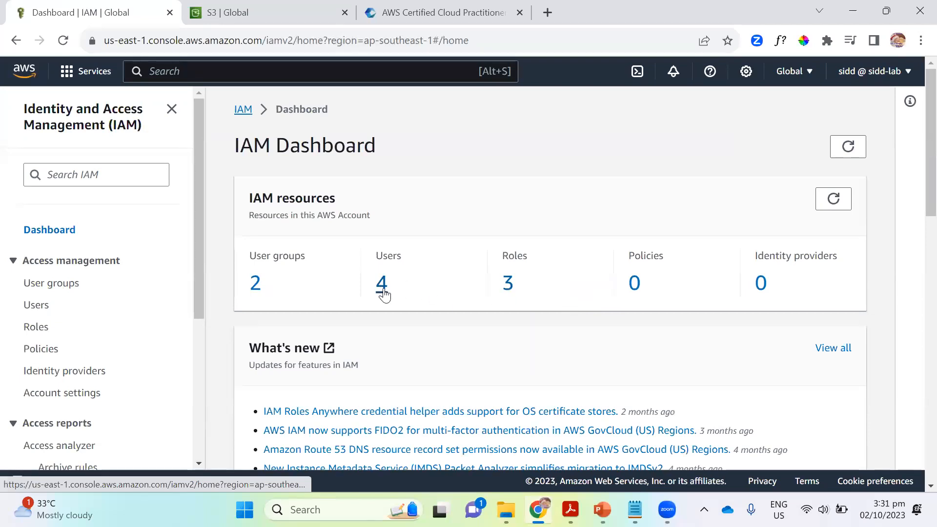
left_click(381, 284)
left_click(296, 369)
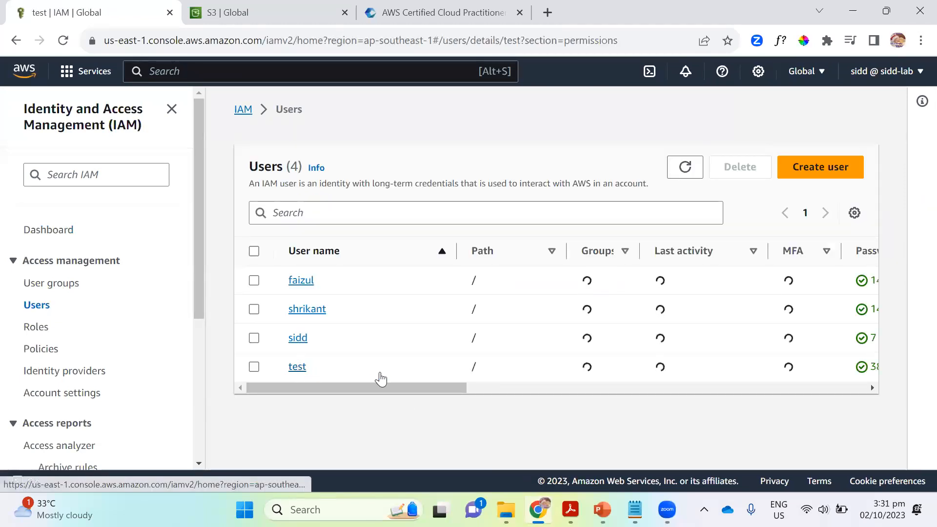
Remove the inline policy testpolicy from the test user's permissions.
scroll(747, 326, "down", 3)
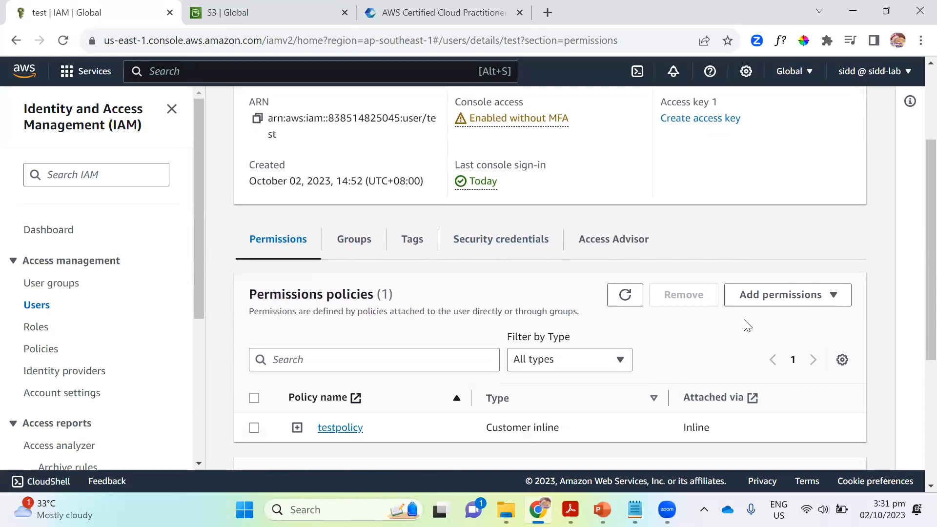
scroll(791, 234, "down", 1)
scroll(793, 229, "up", 2)
scroll(580, 320, "down", 3)
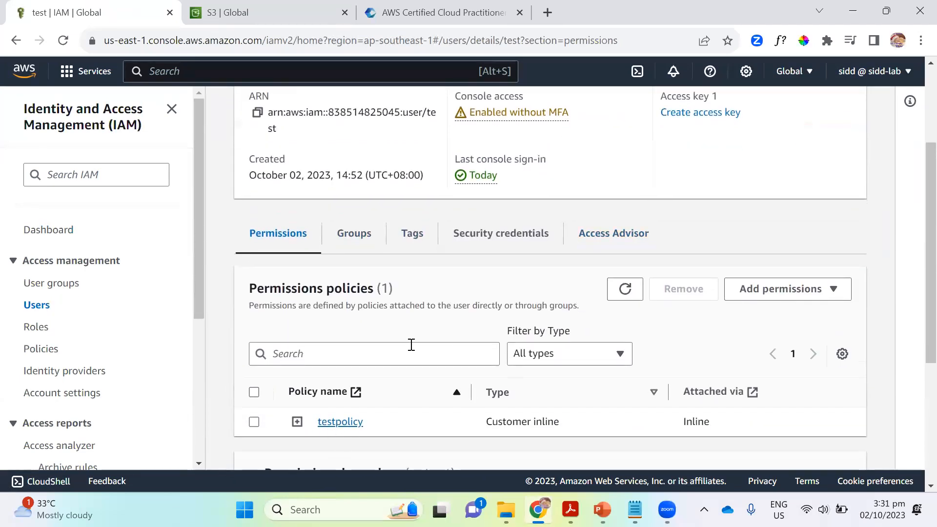
scroll(616, 288, "down", 3)
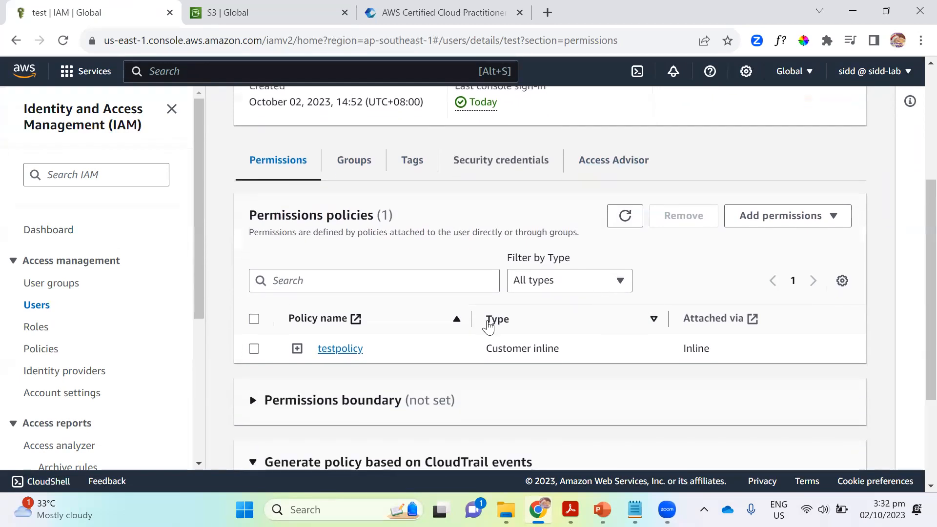
left_click(254, 349)
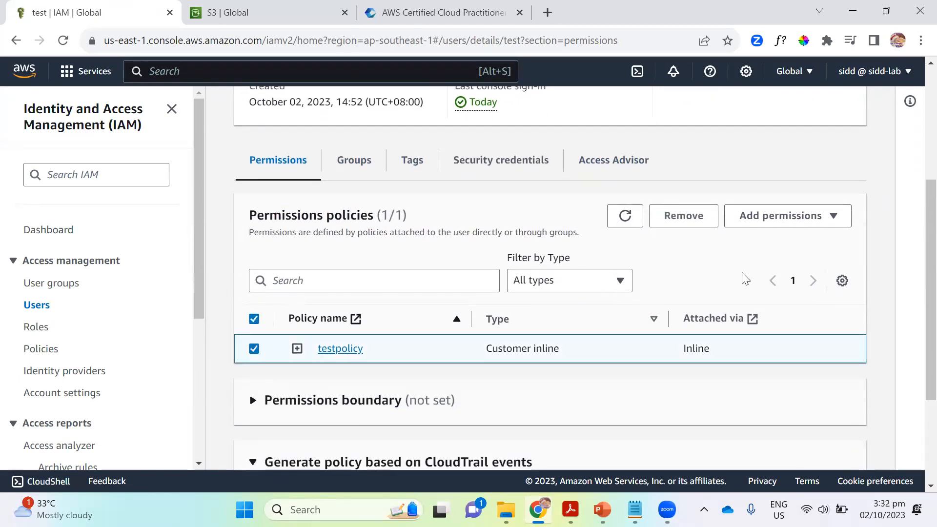
left_click(684, 217)
left_click(612, 327)
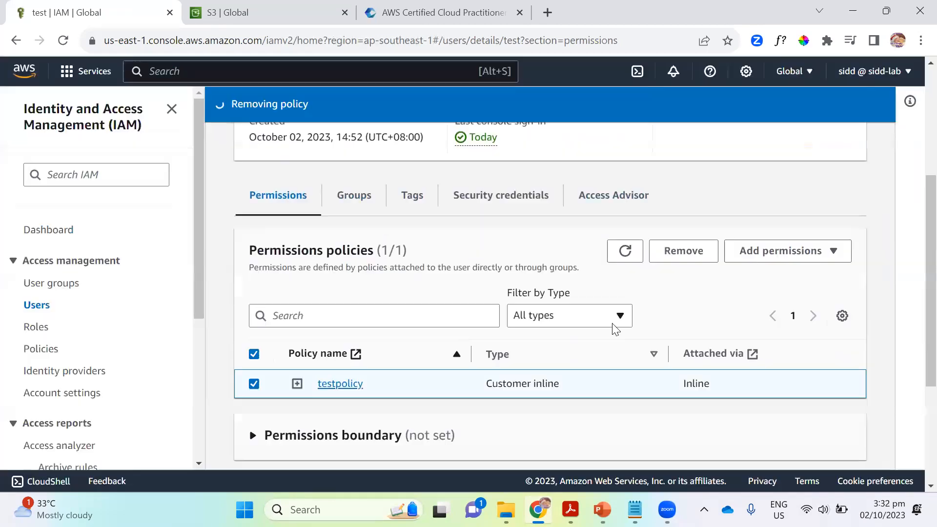
scroll(525, 329, "down", 3)
scroll(585, 324, "up", 3)
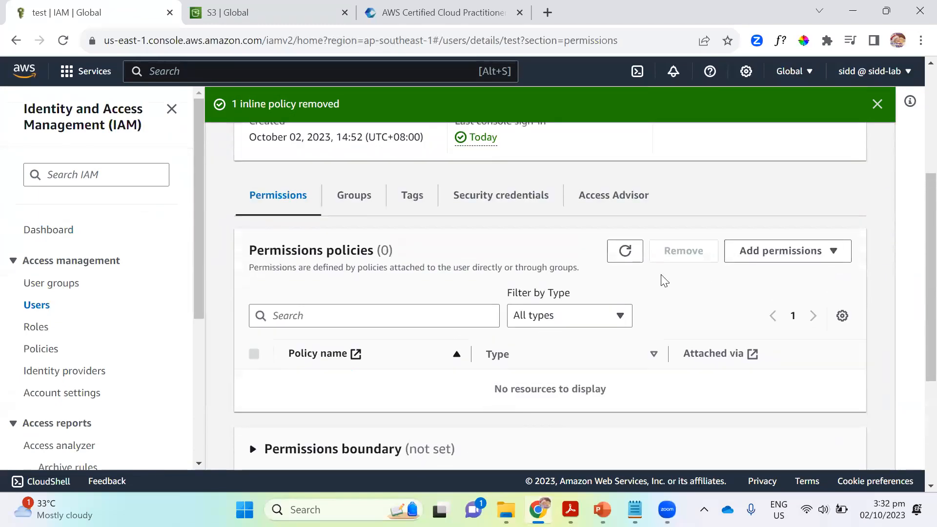
Start a new inline policy for the test user and choose S3 as its service in the visual editor.
left_click(832, 252)
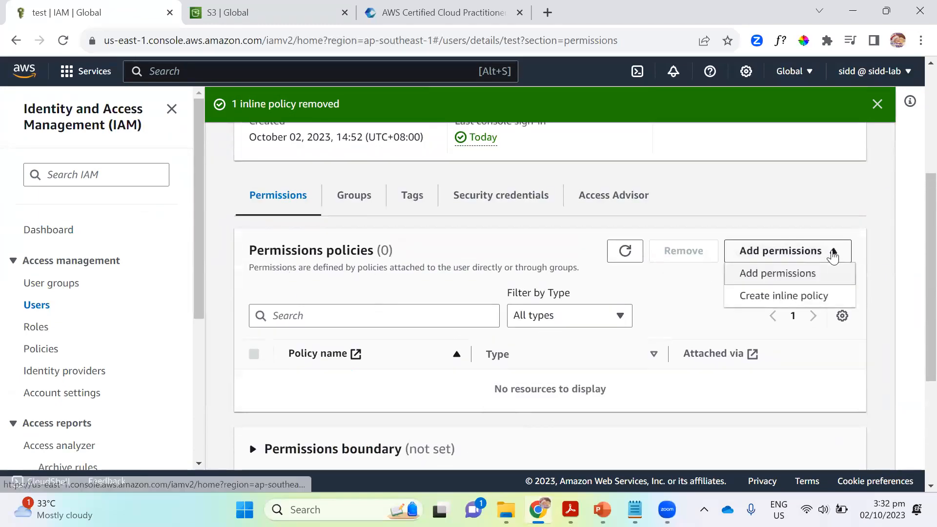
left_click(780, 296)
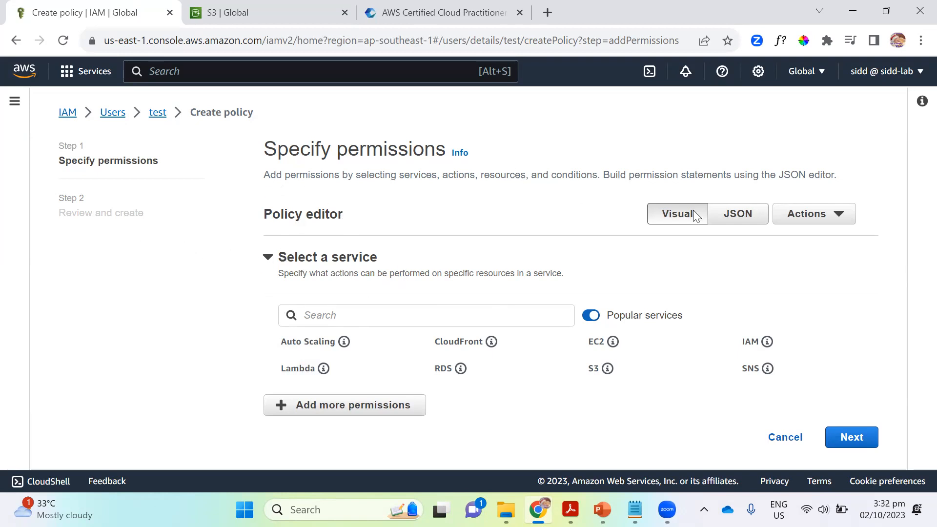
left_click(596, 372)
scroll(506, 368, "down", 3)
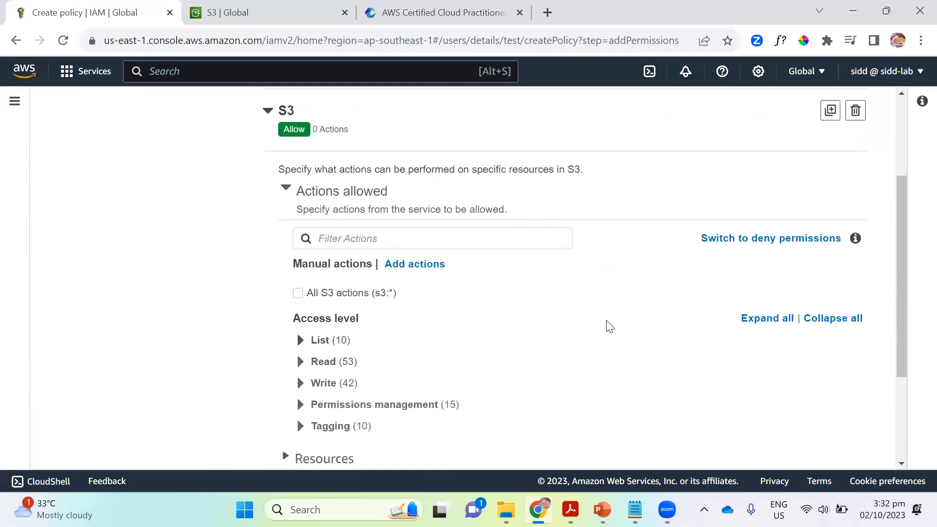
scroll(552, 331, "down", 2)
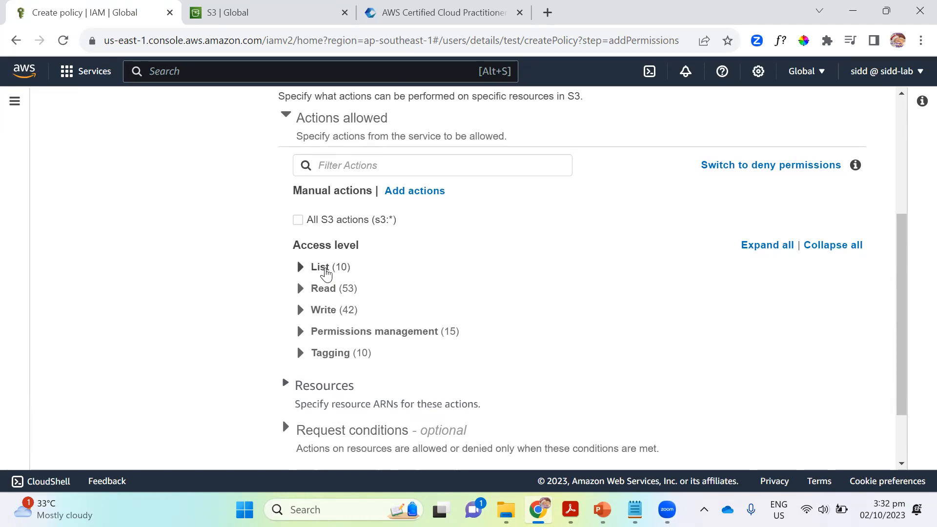
Allow all list actions and all read actions for S3 in the new policy.
left_click(323, 274)
left_click(308, 296)
scroll(341, 303, "down", 5)
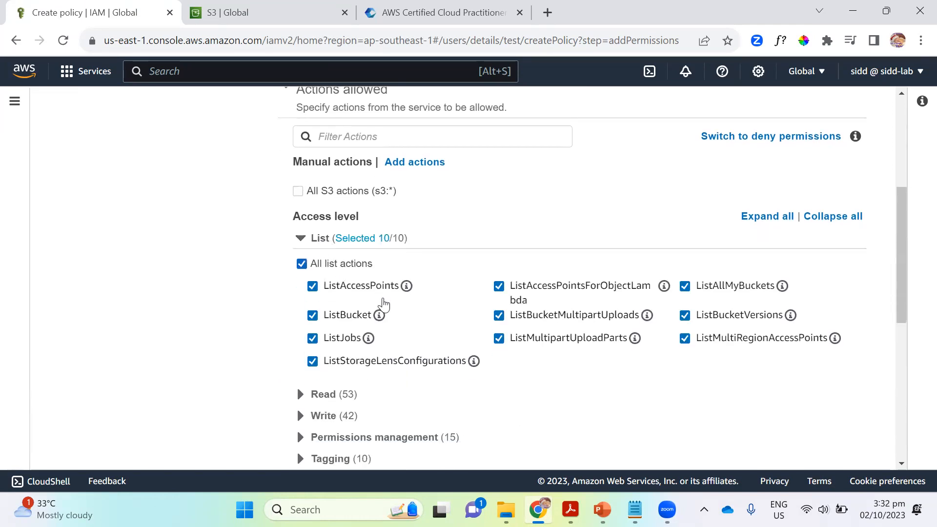
left_click(321, 205)
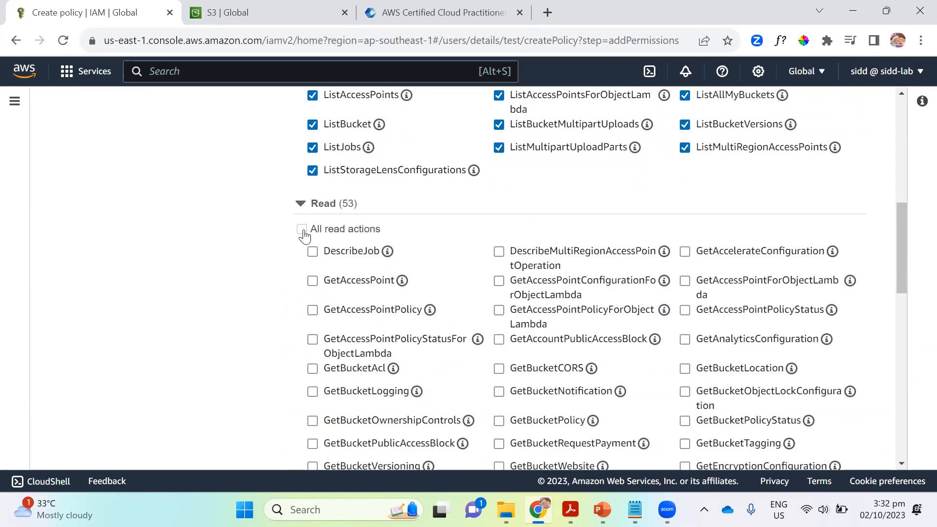
left_click(302, 230)
scroll(227, 313, "down", 5)
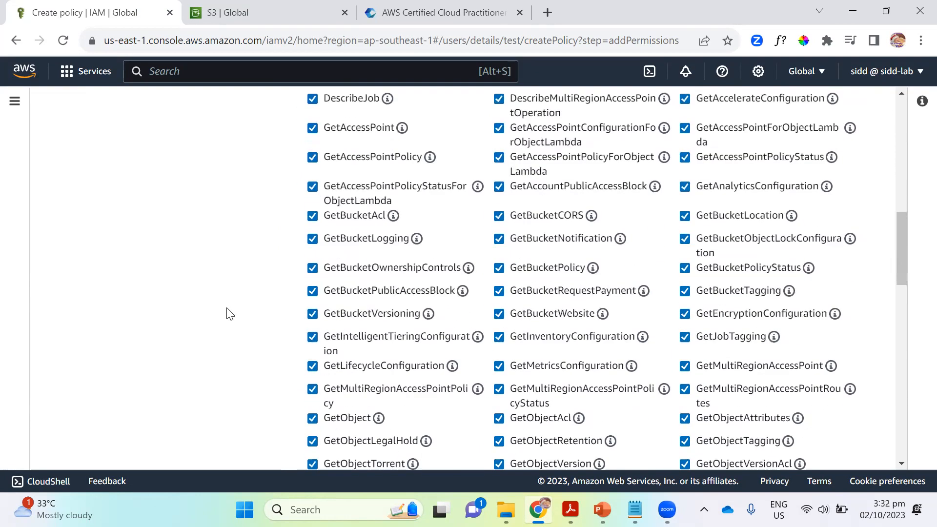
Allow the selected S3 actions on any bucket resource and proceed to the policy review.
scroll(230, 313, "down", 10)
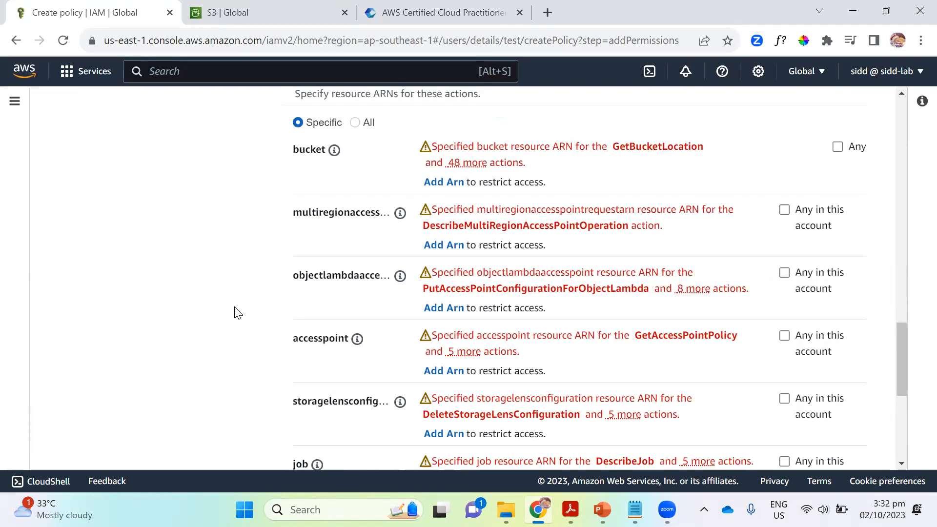
scroll(370, 289, "up", 2)
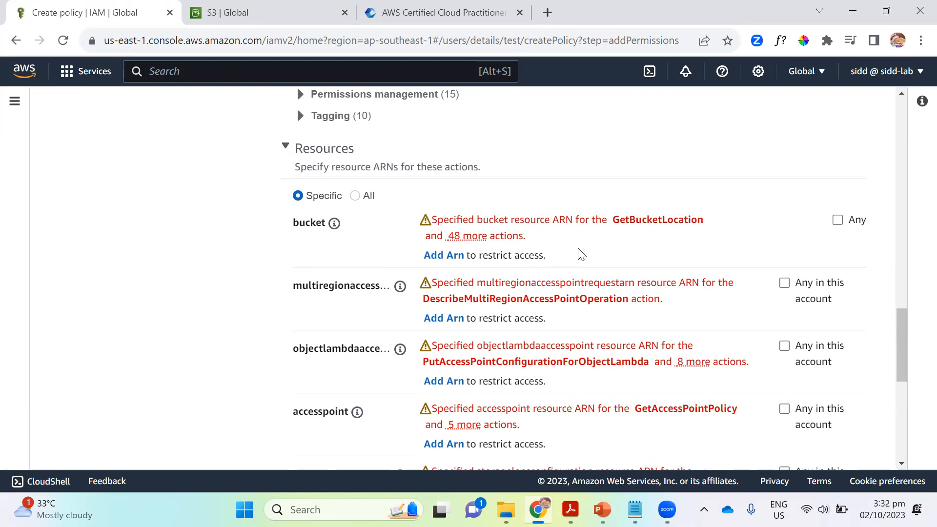
left_click(838, 220)
scroll(707, 288, "down", 7)
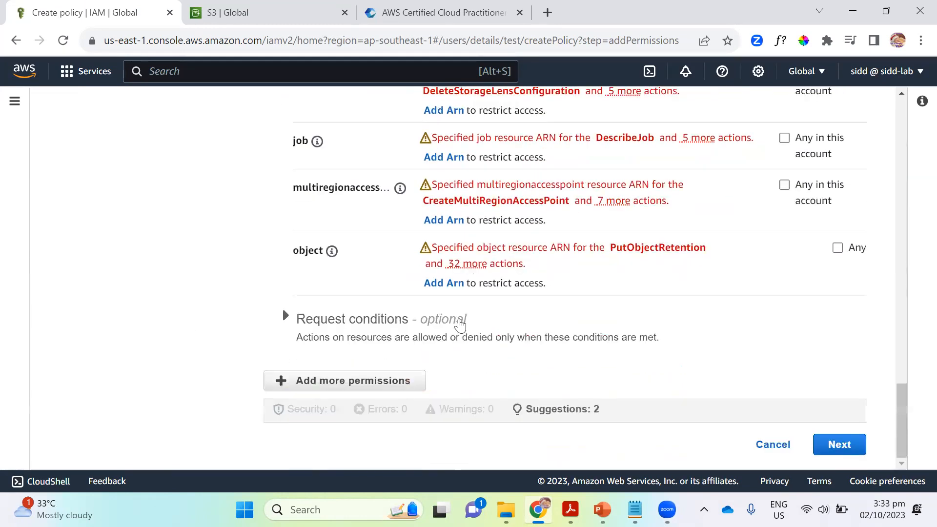
scroll(312, 344, "up", 5)
scroll(312, 344, "up", 1)
scroll(779, 329, "down", 6)
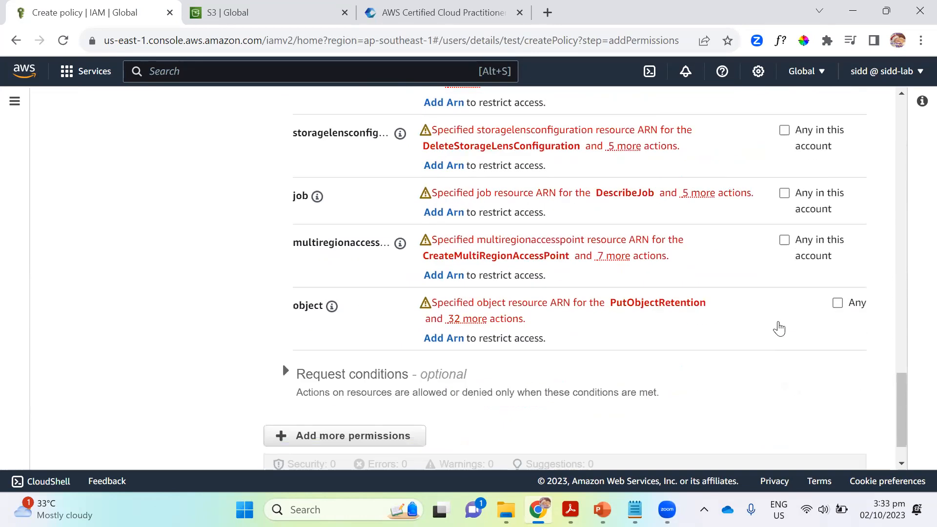
left_click(841, 445)
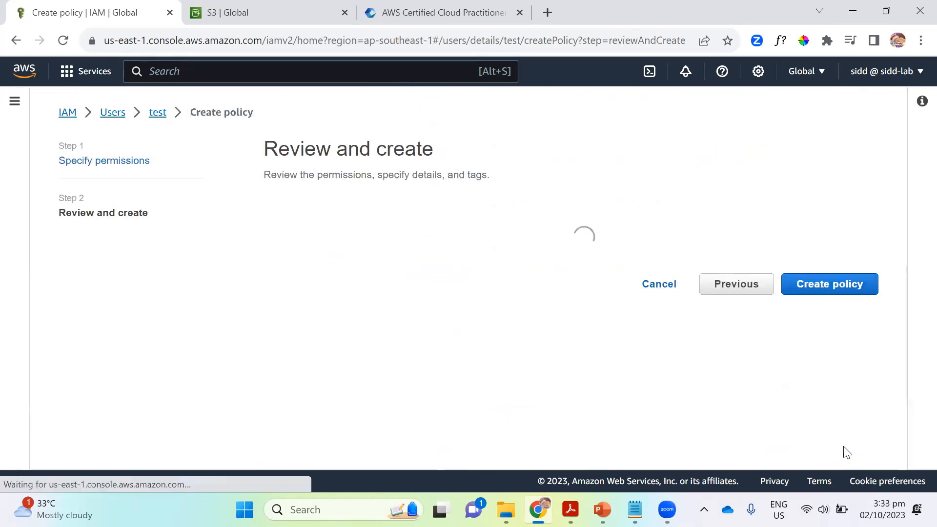
Name the inline policy test-policy01, create it, and check it in the test user's permissions policies.
scroll(527, 299, "down", 2)
scroll(528, 300, "up", 2)
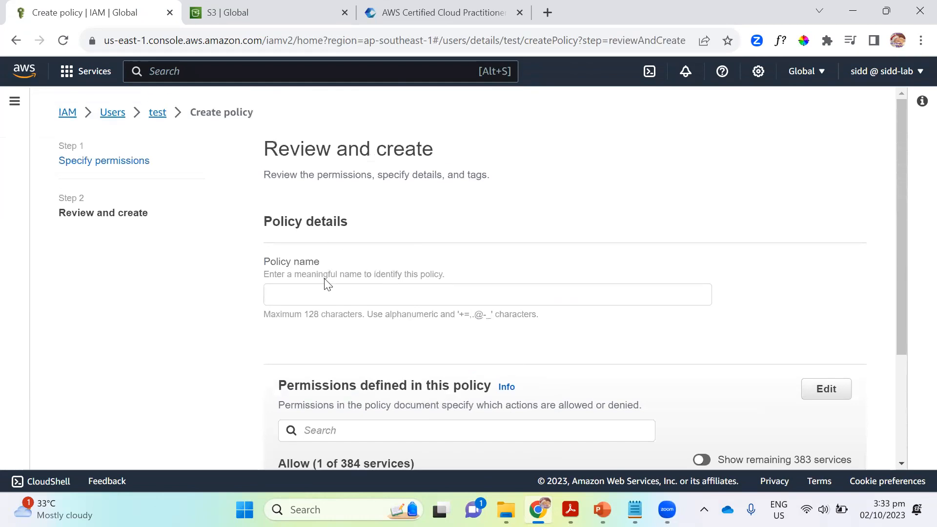
left_click(331, 290)
type("test-po")
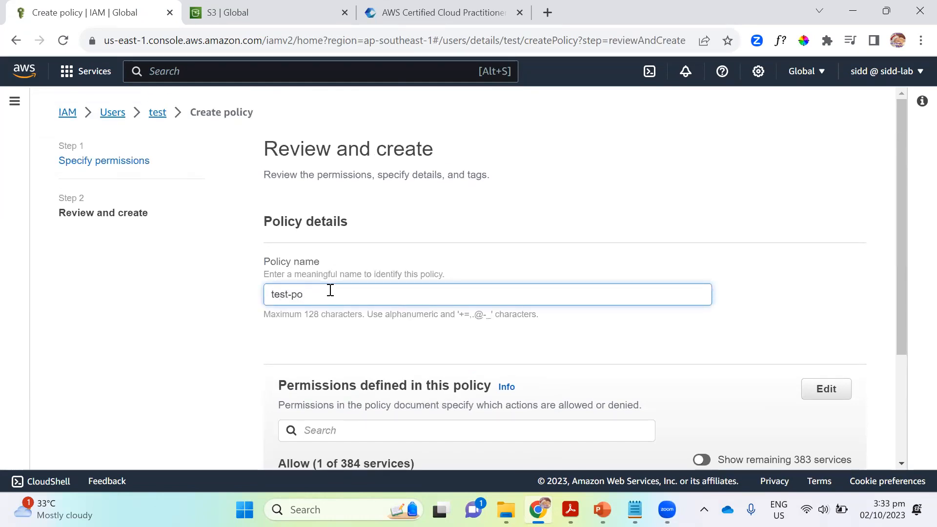
type("licy01")
scroll(546, 301, "down", 3)
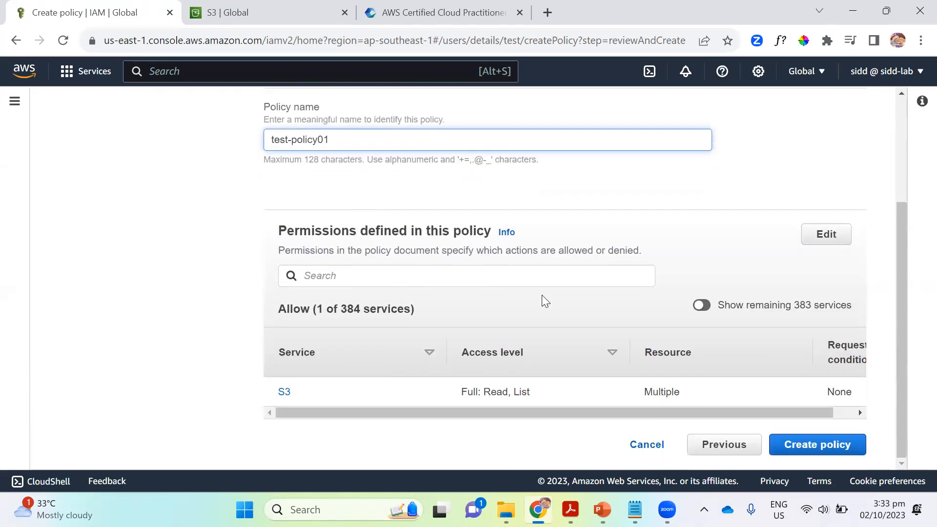
left_click(803, 445)
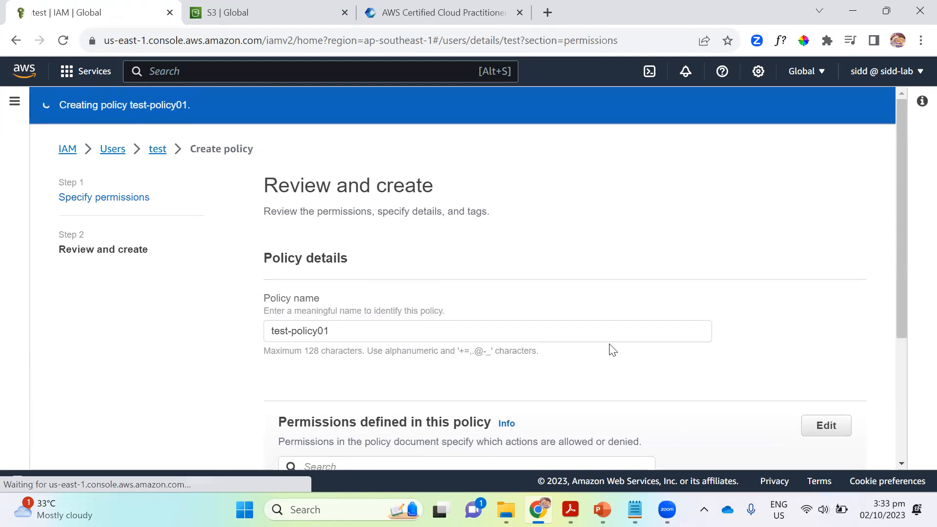
scroll(593, 293, "down", 6)
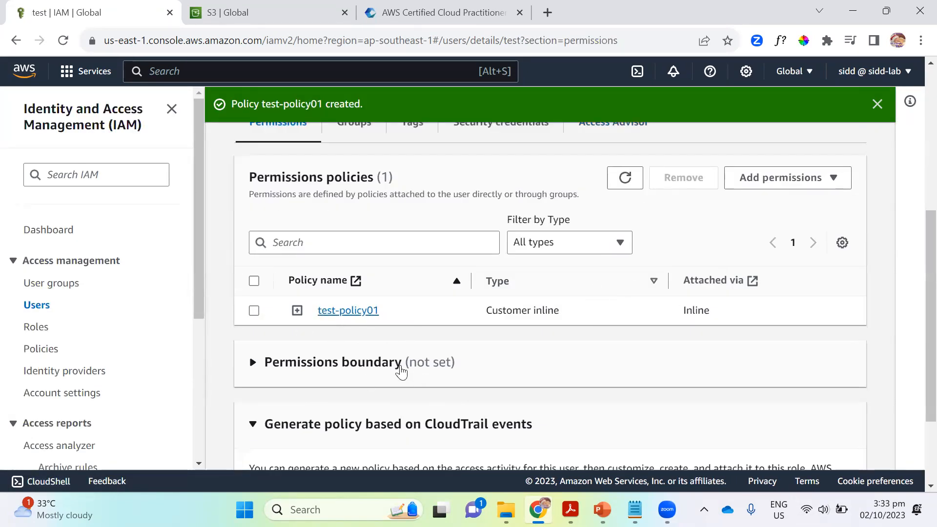
scroll(436, 368, "up", 4)
scroll(436, 369, "up", 2)
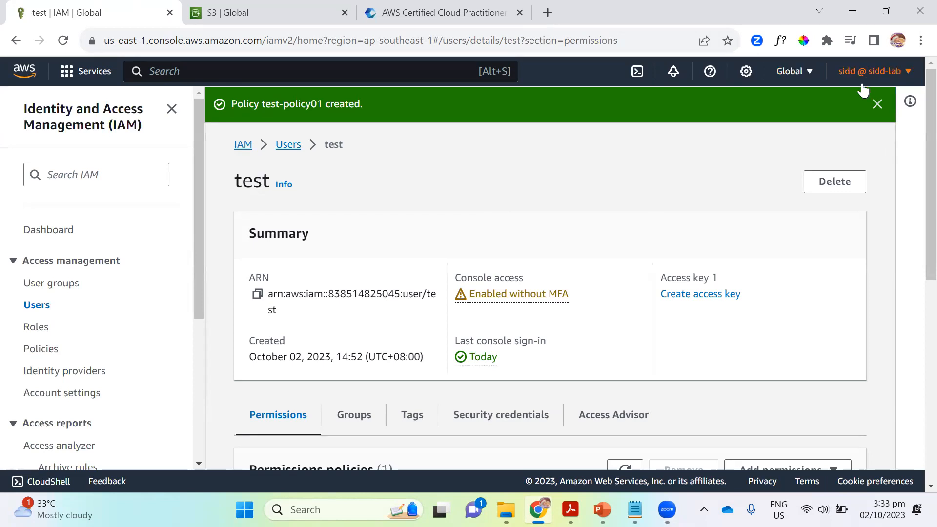
Switch to the console as the IAM user test and view the objects in the S3 bucket sidd-lab003.
left_click(613, 31)
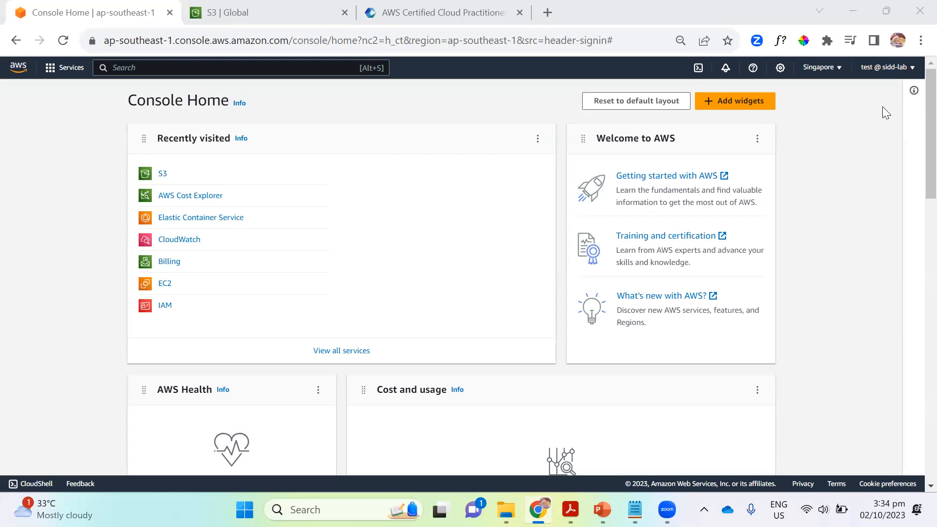
left_click(163, 176)
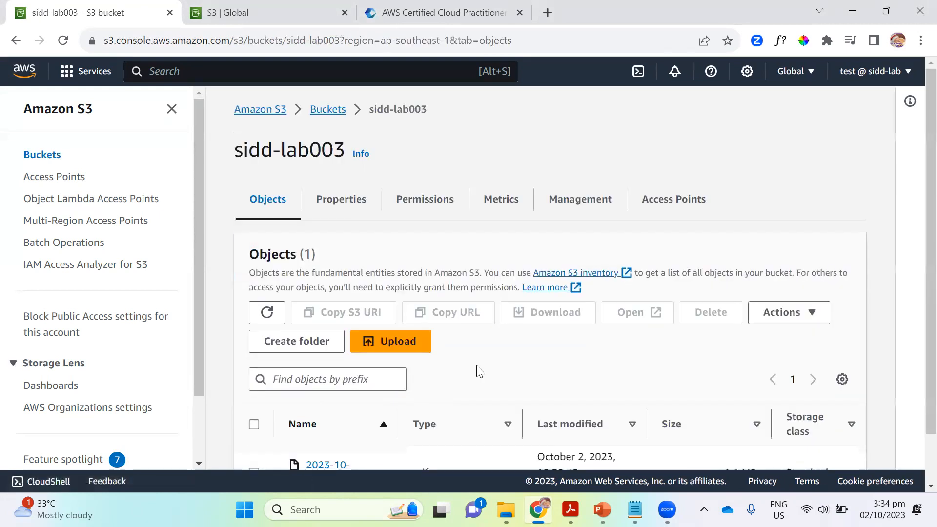
scroll(496, 361, "down", 1)
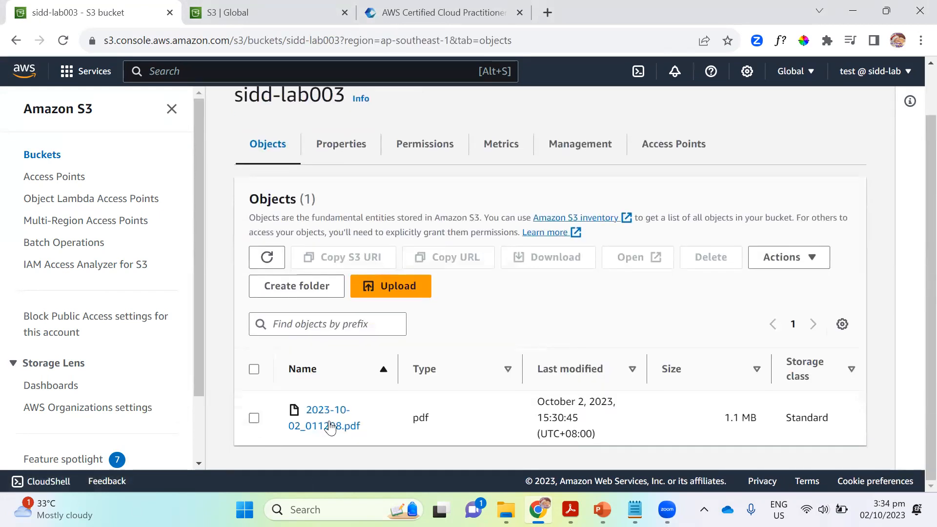